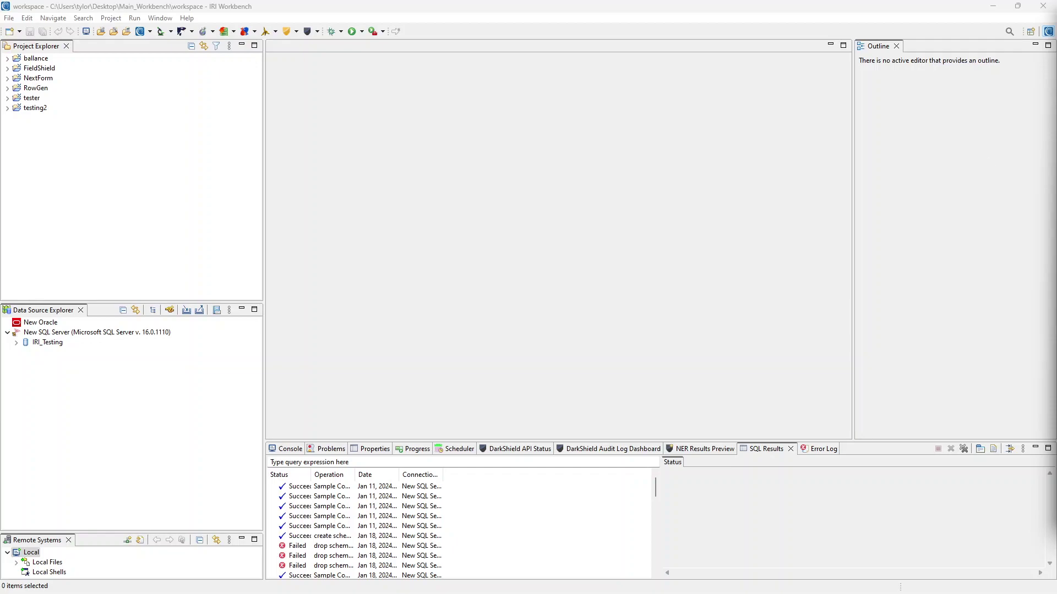
# Focus the IRI Workbench window and bring up the File > New submenu
pyautogui.click(97, 182)
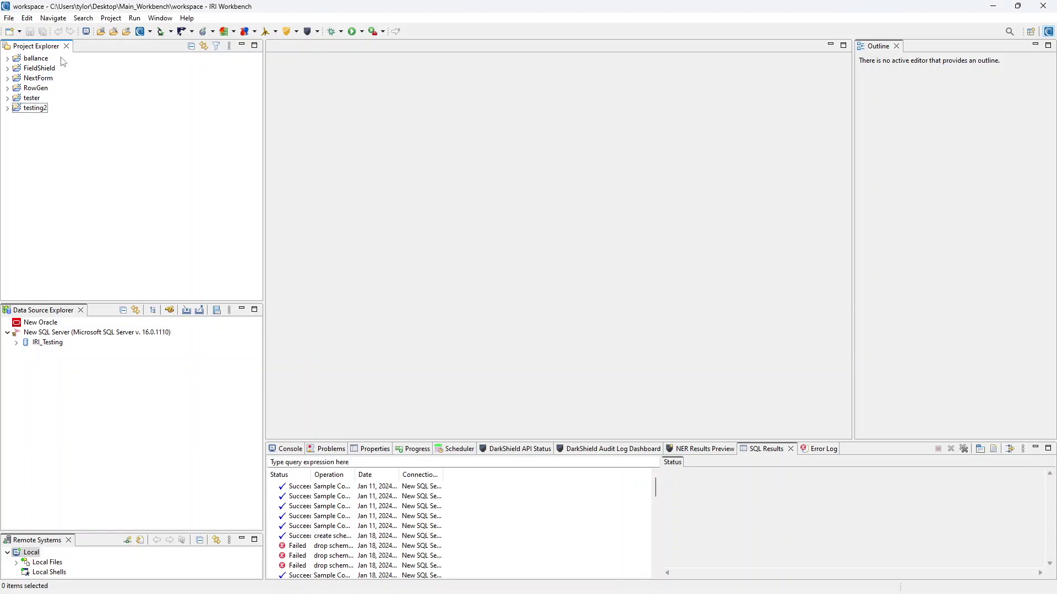
pyautogui.click(9, 18)
pyautogui.moveTo(24, 33)
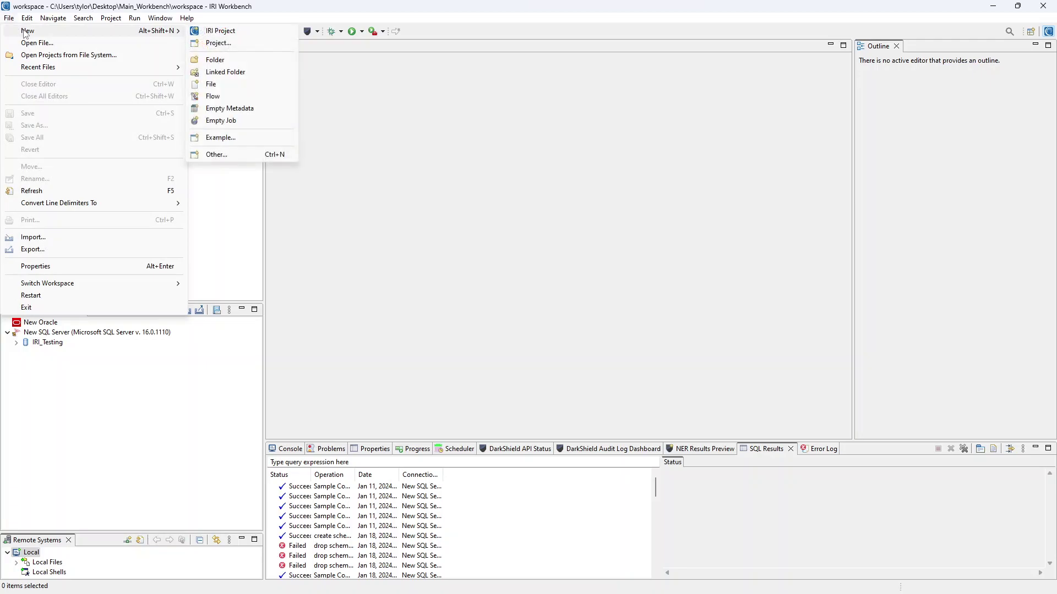
# Create the IRI project testing3 and expand it in Project Explorer to show iriLibrary.dcrlib
pyautogui.click(234, 32)
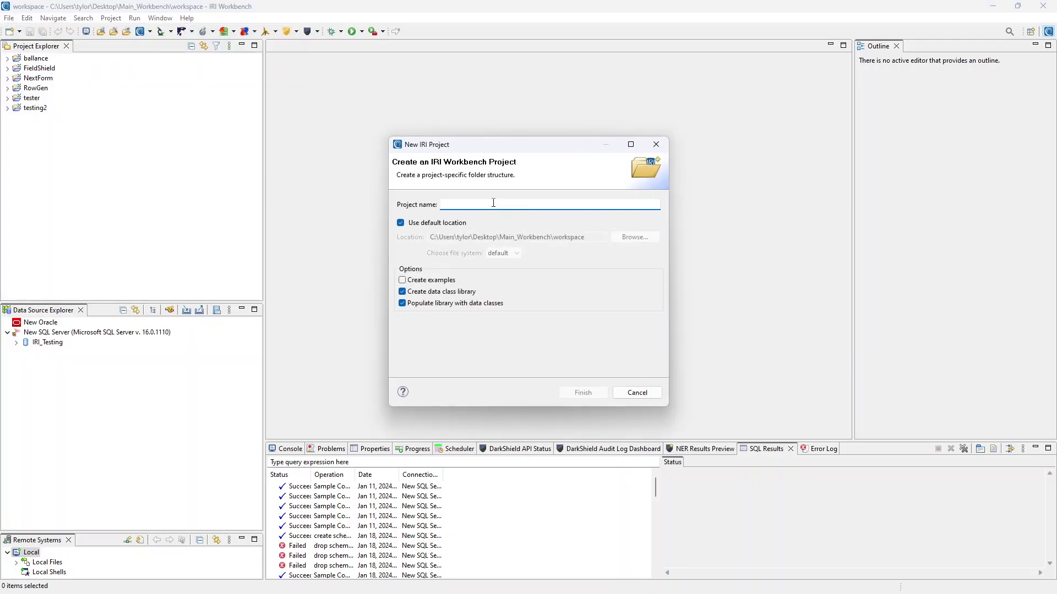
pyautogui.write('testing3')
pyautogui.click(584, 394)
pyautogui.click(7, 118)
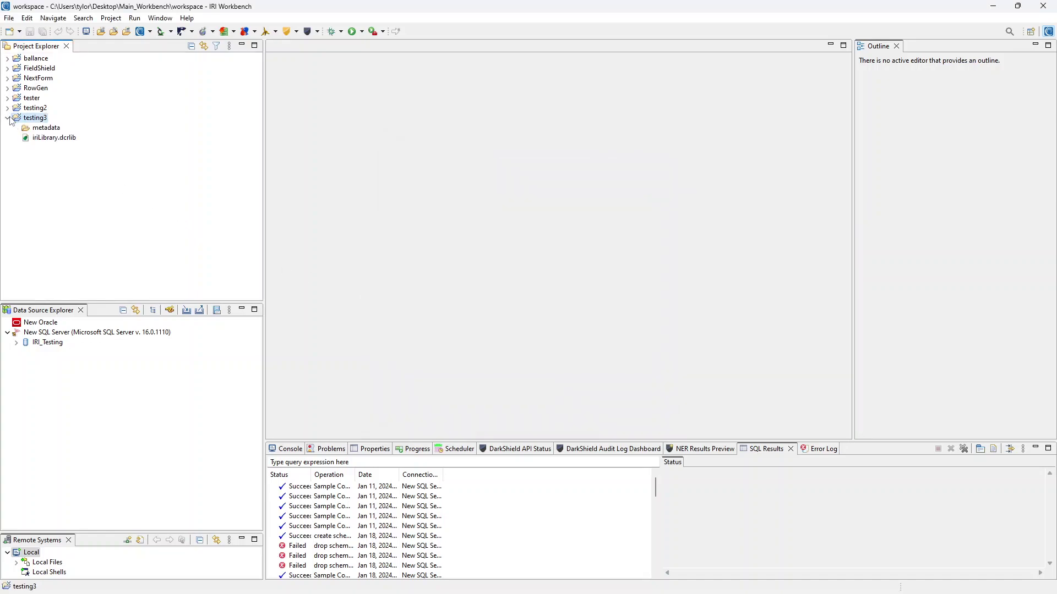
# Open iriLibrary.dcrlib, expand Names > Full_Names, then collapse both groups again
pyautogui.doubleClick(61, 139)
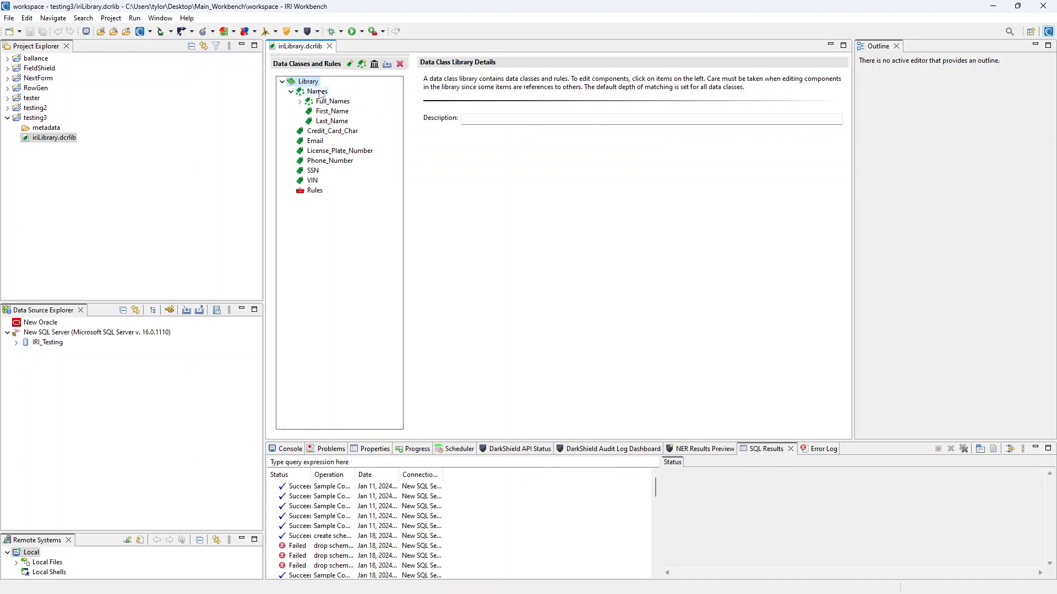
pyautogui.click(300, 101)
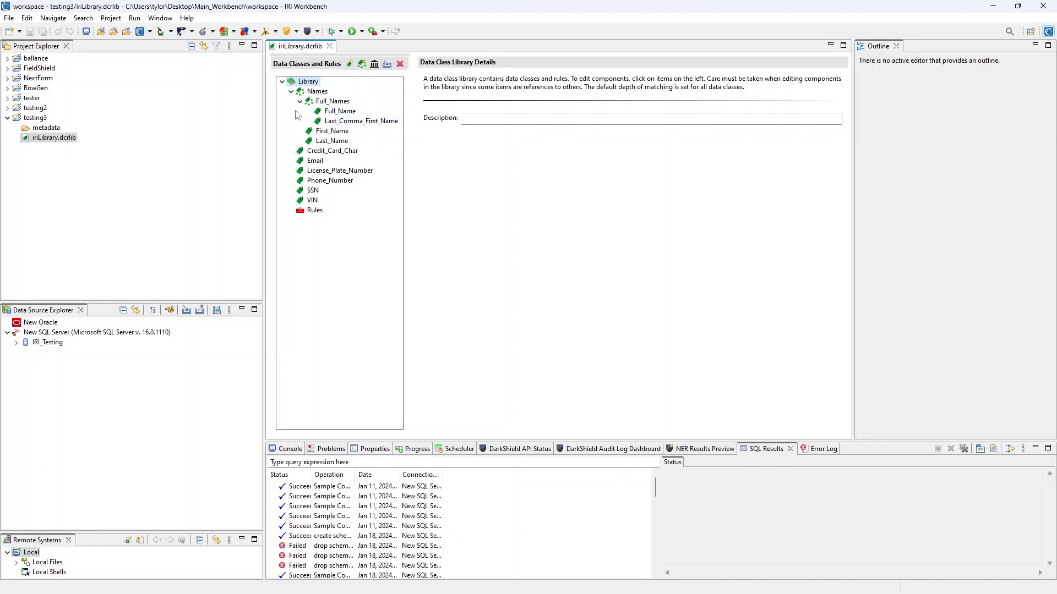
pyautogui.click(300, 102)
pyautogui.click(291, 91)
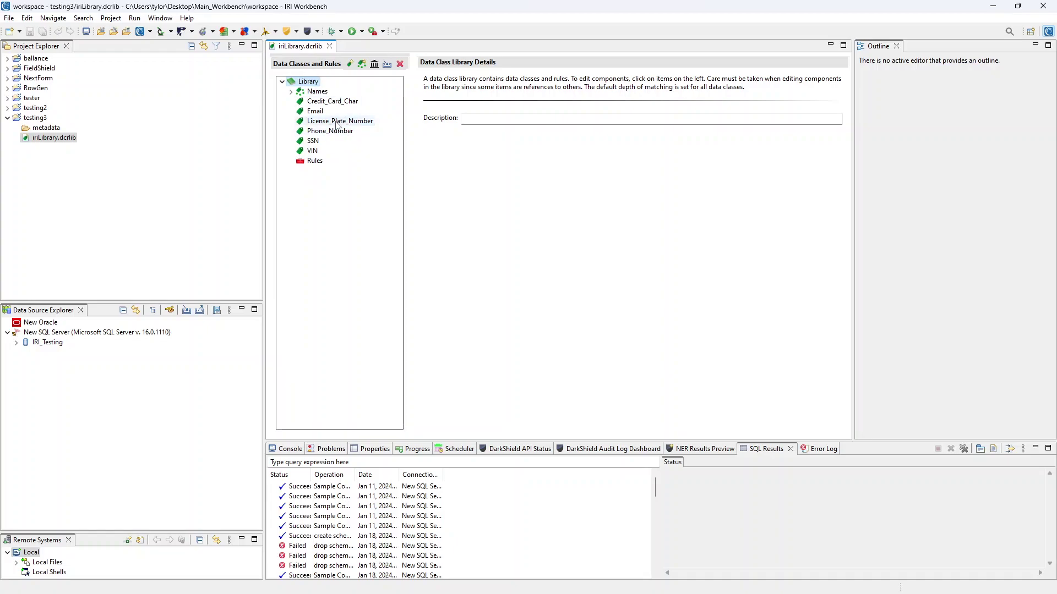
# Create the Tester data class and view its details, leaving its name unchanged
pyautogui.click(350, 65)
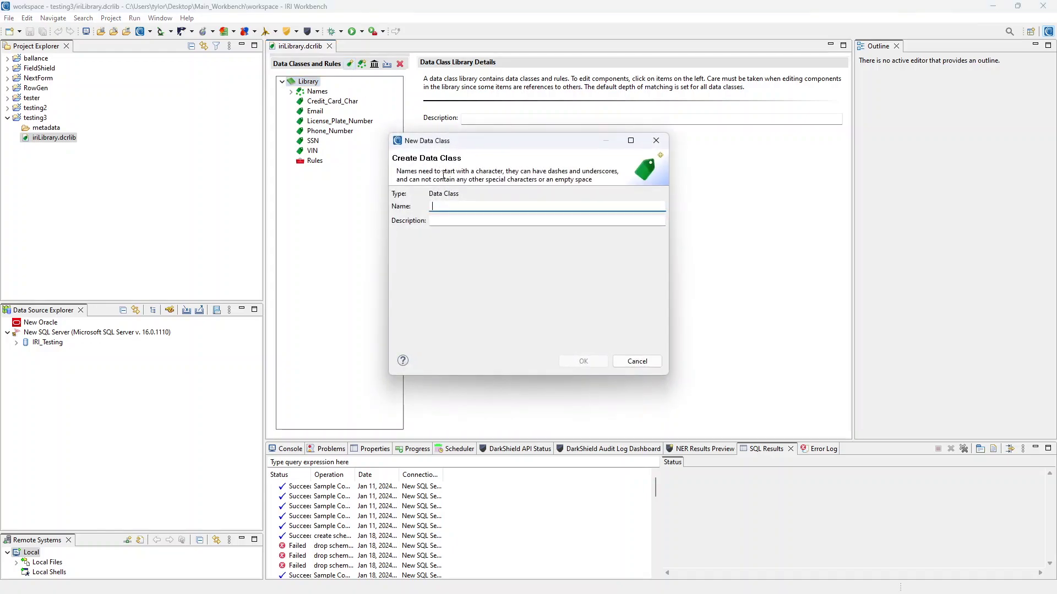
pyautogui.write('Tester')
pyautogui.click(584, 361)
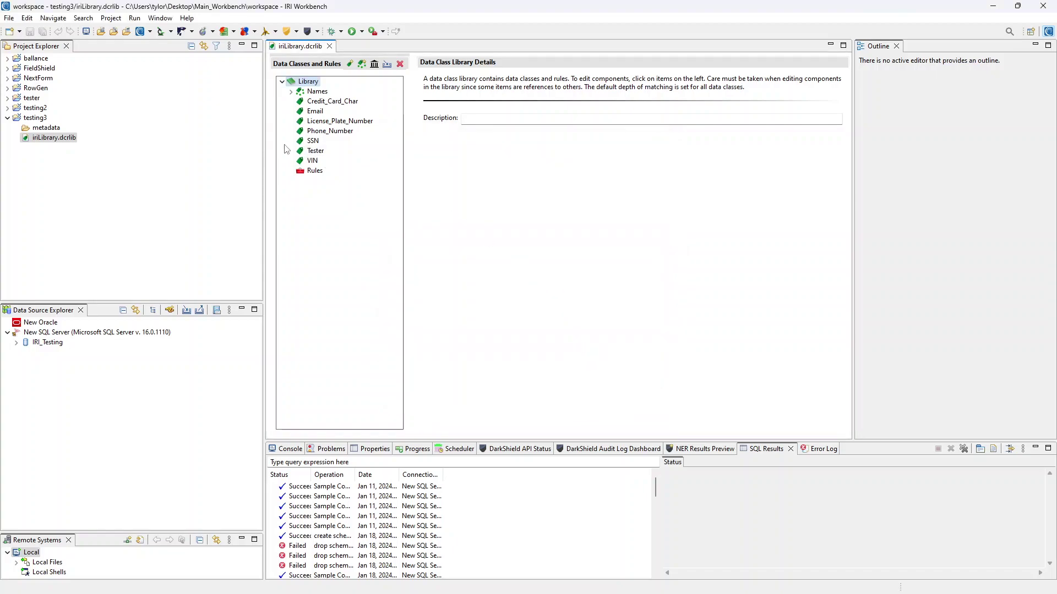
pyautogui.click(304, 152)
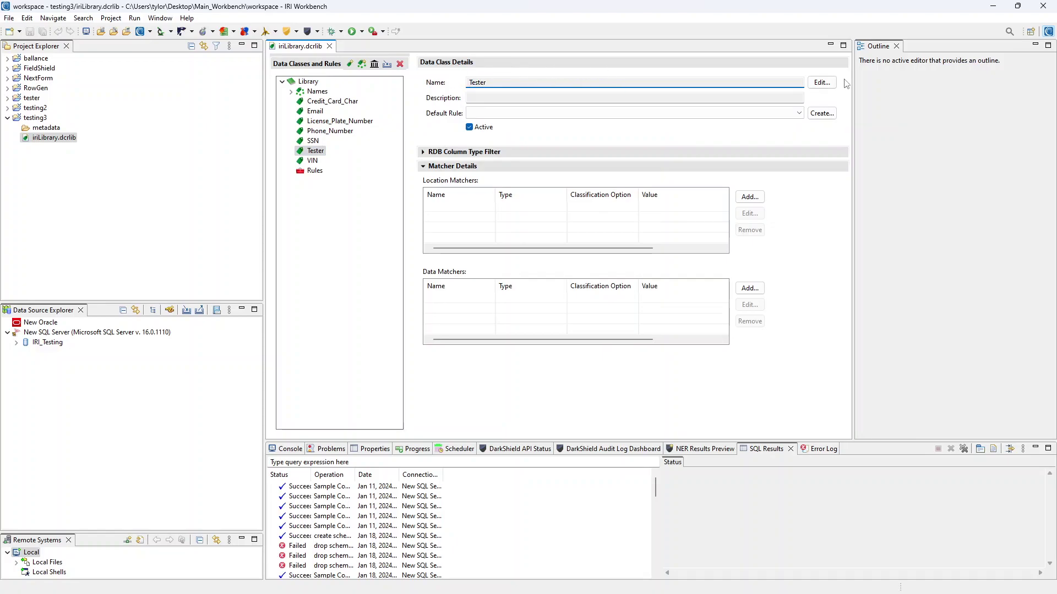
pyautogui.click(821, 83)
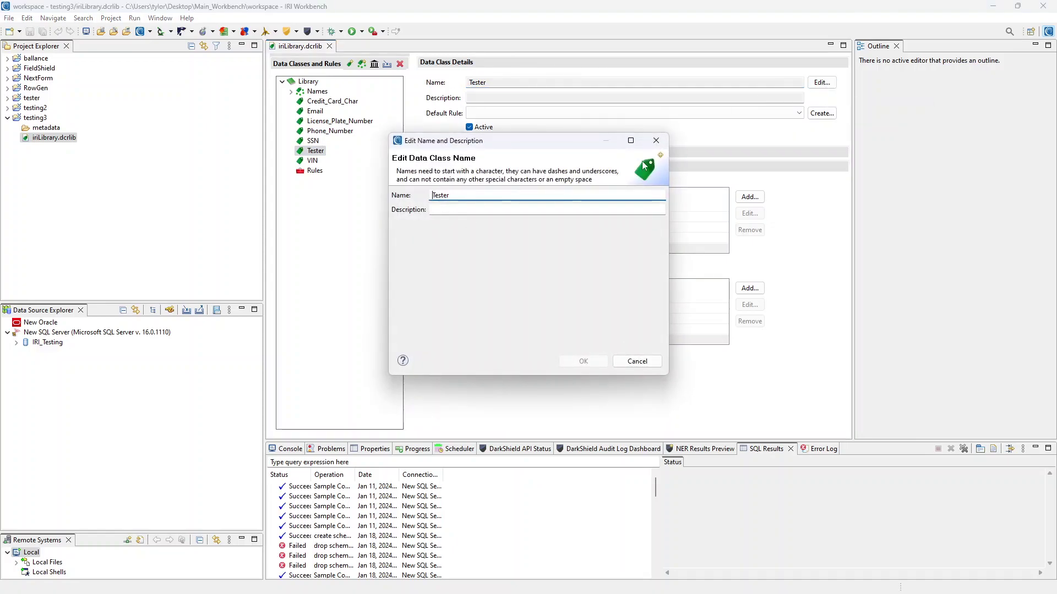
pyautogui.press('Escape')
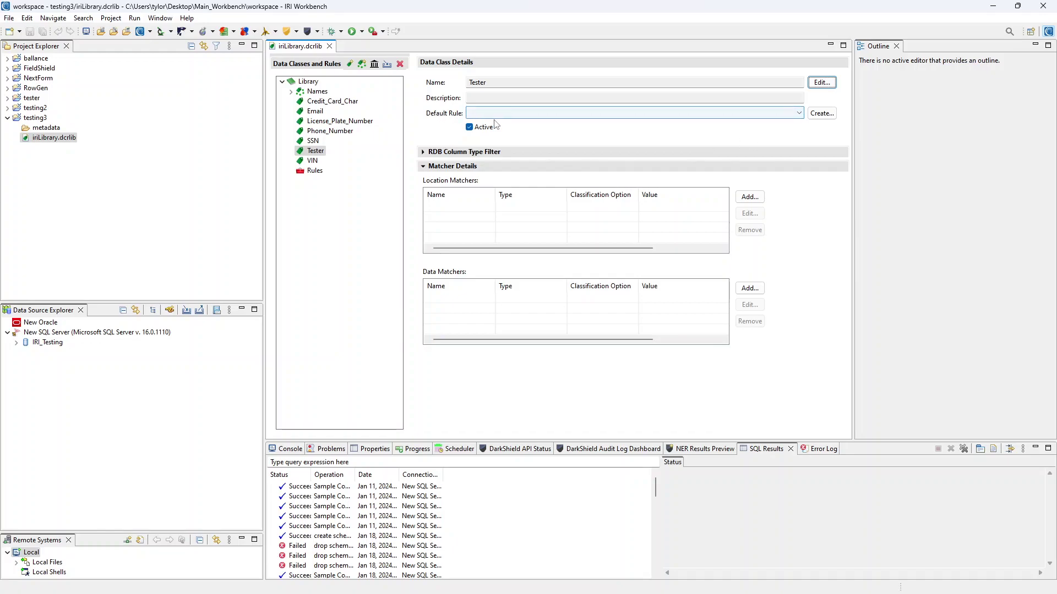
pyautogui.click(542, 114)
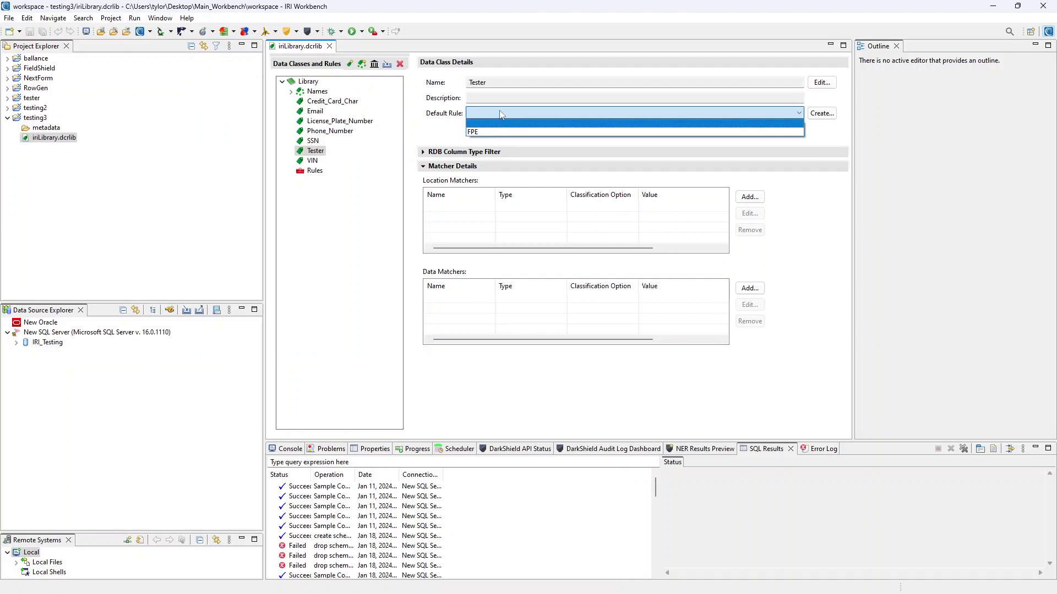
pyautogui.click(474, 132)
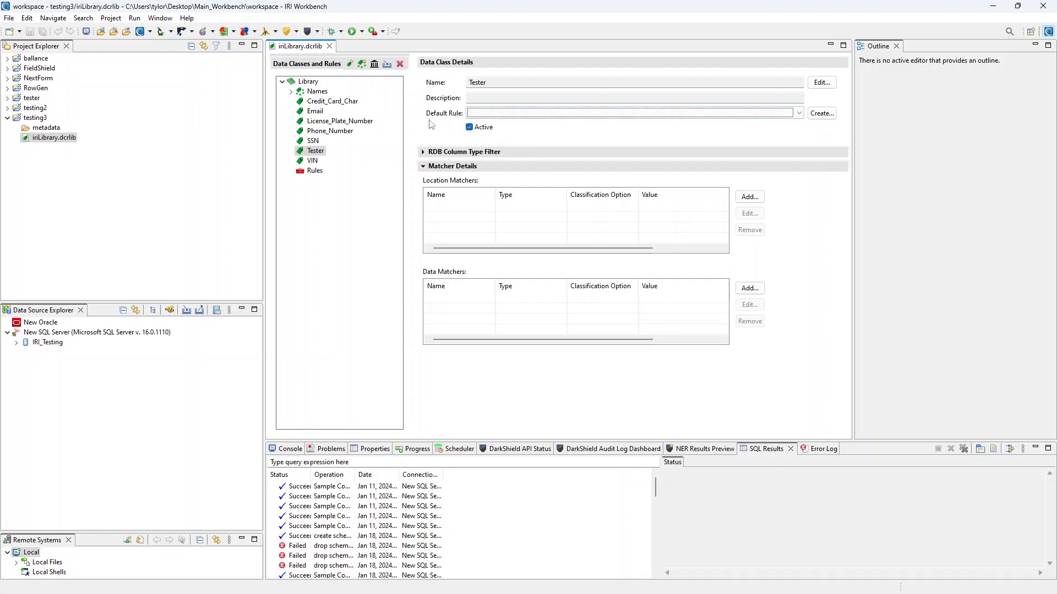
pyautogui.click(469, 127)
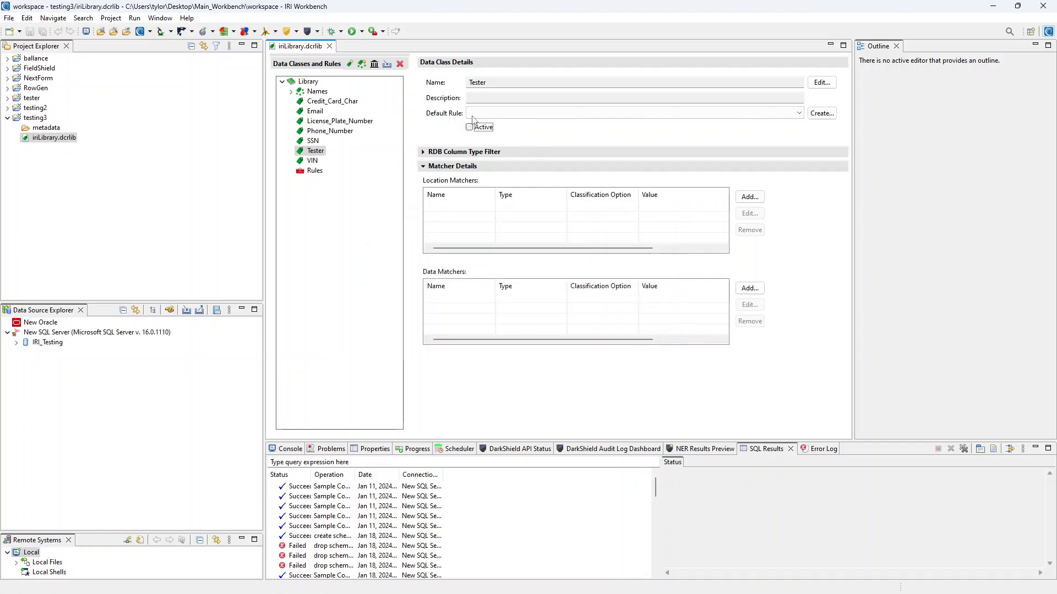
pyautogui.click(470, 127)
pyautogui.click(425, 154)
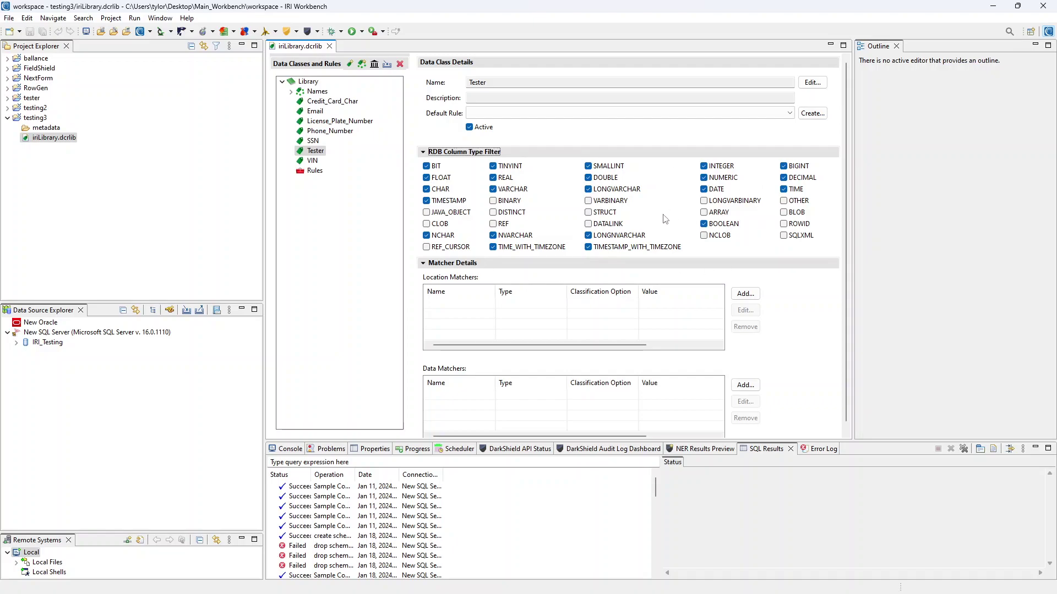
pyautogui.click(437, 151)
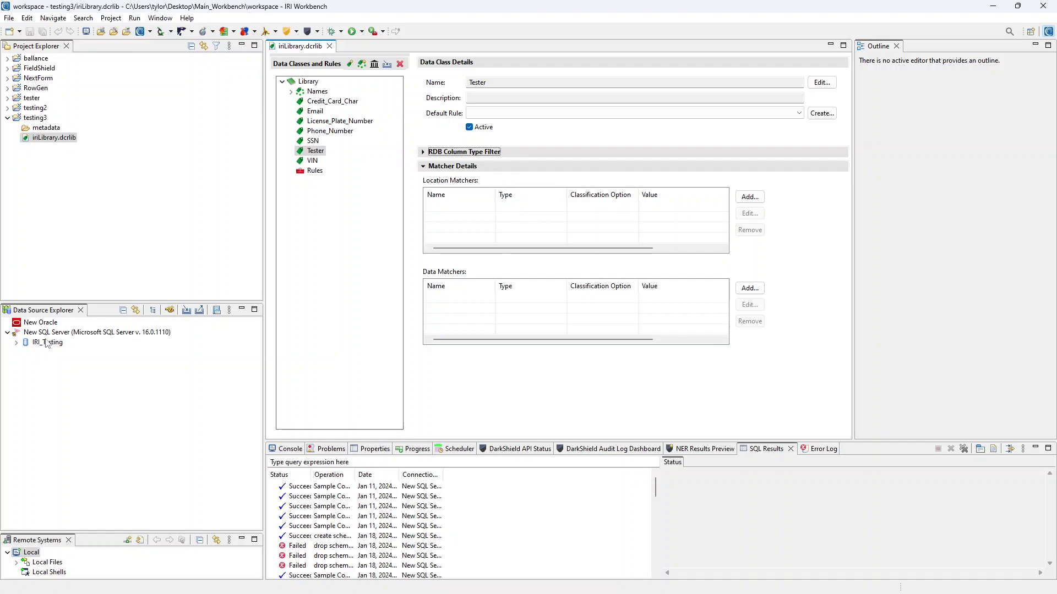
# Preview sample contents of IRI_Testing's Bank CUSTOMER table and enlarge the SQL Results panel
pyautogui.click(16, 342)
pyautogui.click(25, 362)
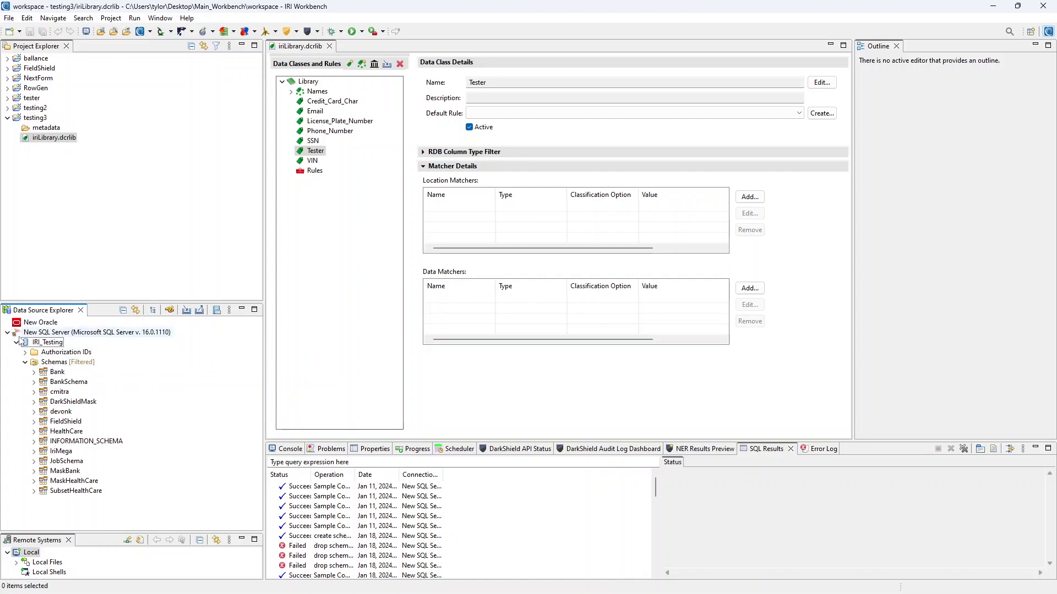
pyautogui.click(34, 372)
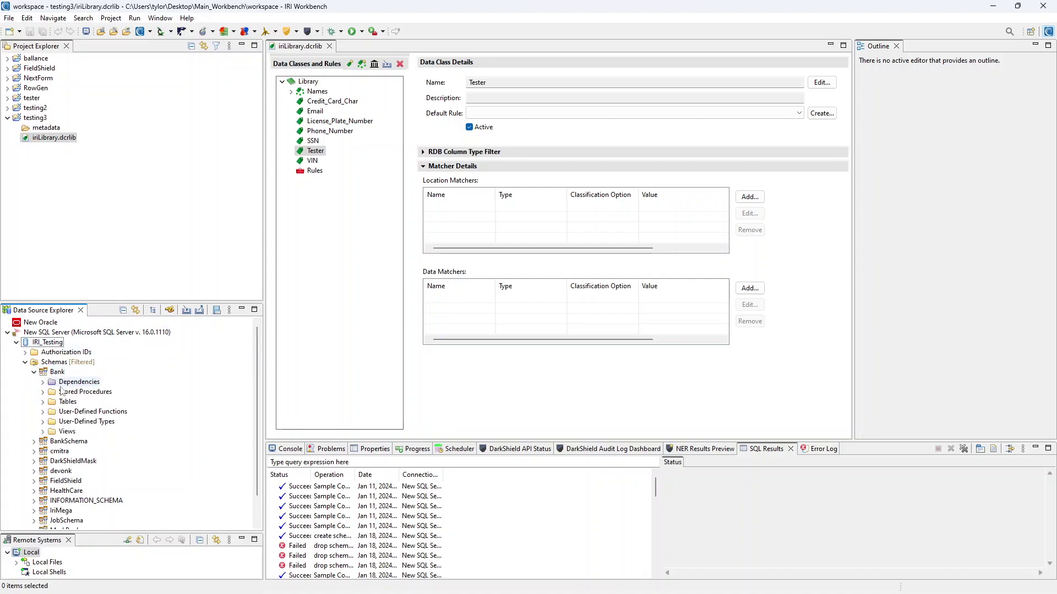
pyautogui.click(43, 402)
pyautogui.click(77, 432)
pyautogui.rightClick(77, 431)
pyautogui.moveTo(121, 441)
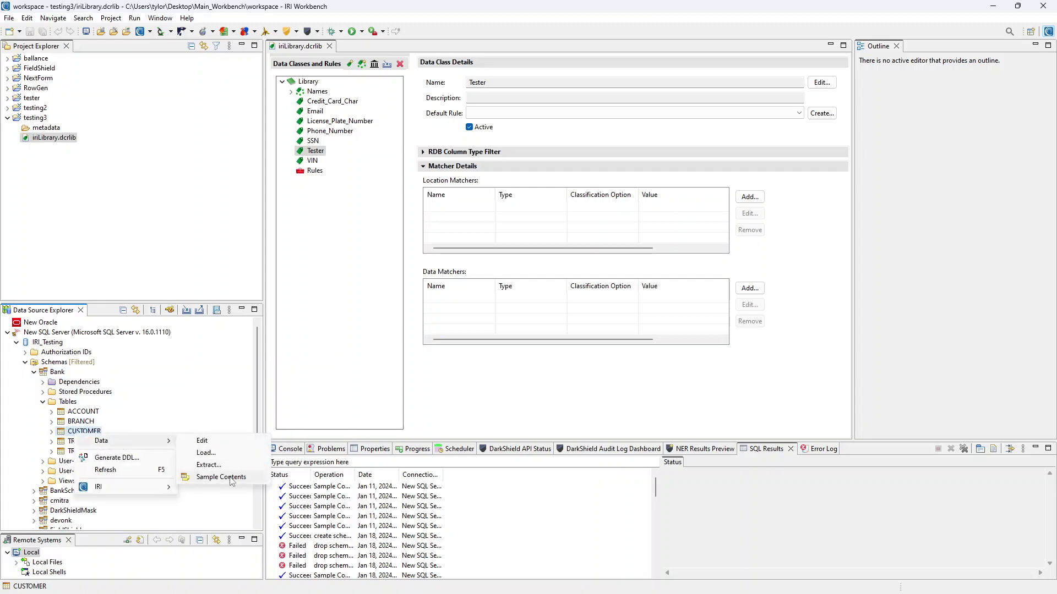
pyautogui.click(232, 477)
pyautogui.moveTo(662, 488); pyautogui.dragTo(386, 478)
pyautogui.moveTo(442, 440); pyautogui.dragTo(446, 365)
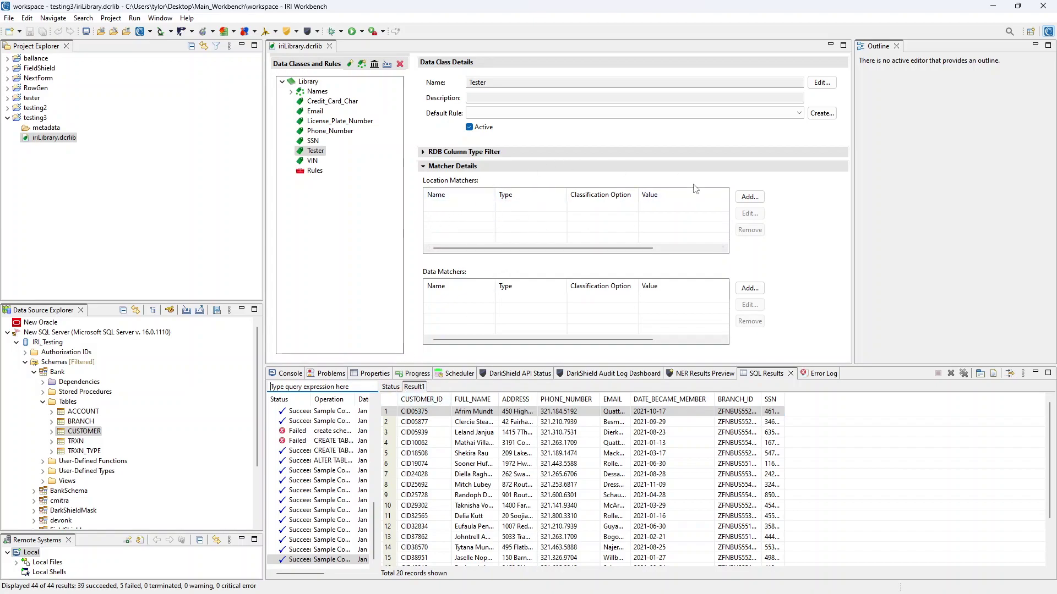
# Add location matcher customerID to Tester, type Location Pattern, pattern CUSTOMER_ID
pyautogui.click(749, 197)
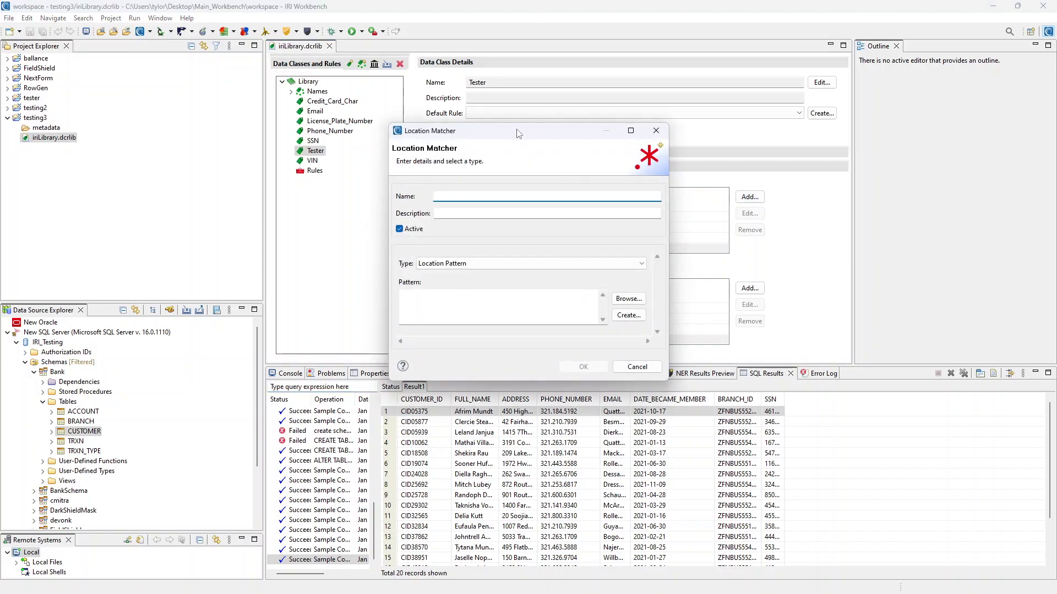
pyautogui.moveTo(518, 134); pyautogui.dragTo(592, 113)
pyautogui.write('customerID')
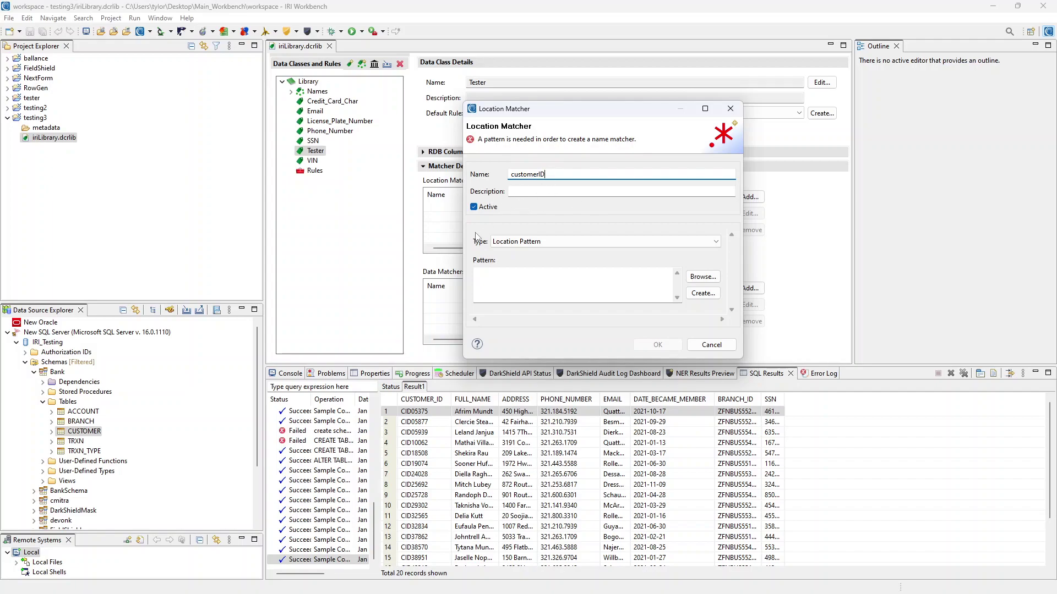
pyautogui.click(567, 244)
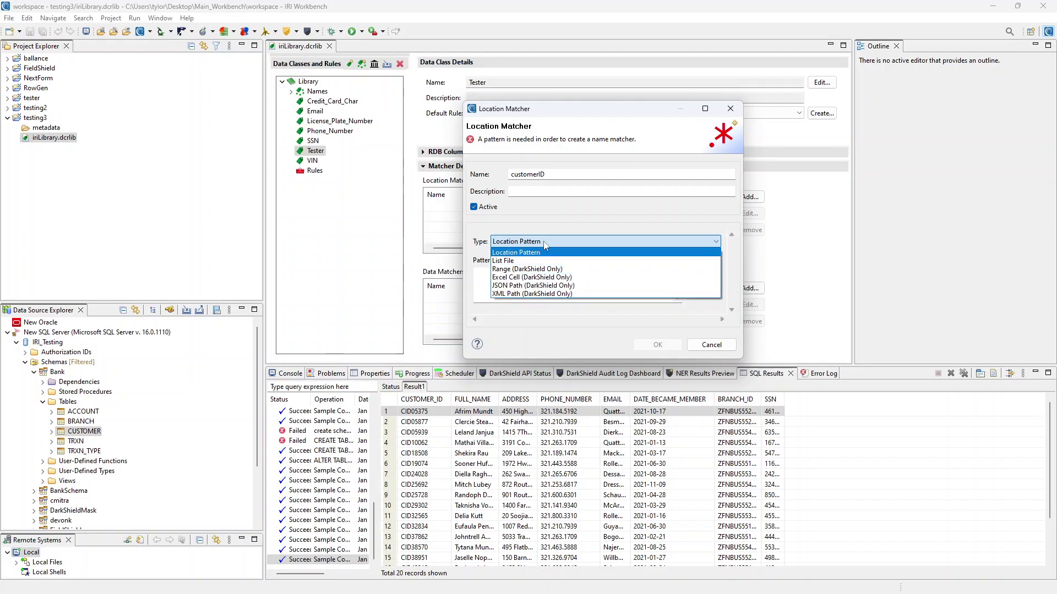
pyautogui.click(551, 242)
pyautogui.click(494, 272)
pyautogui.write('CUSTOMER_ID')
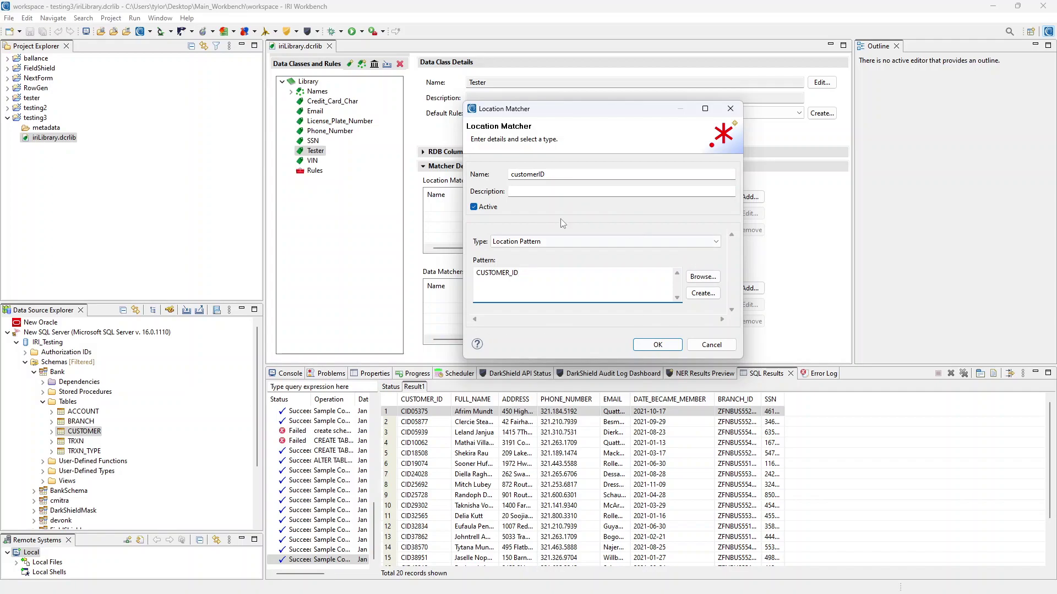
# Create pattern customerID with regex CUSTOMER_ID, test it on sample CUSTOMER_ID, and apply it
pyautogui.click(698, 295)
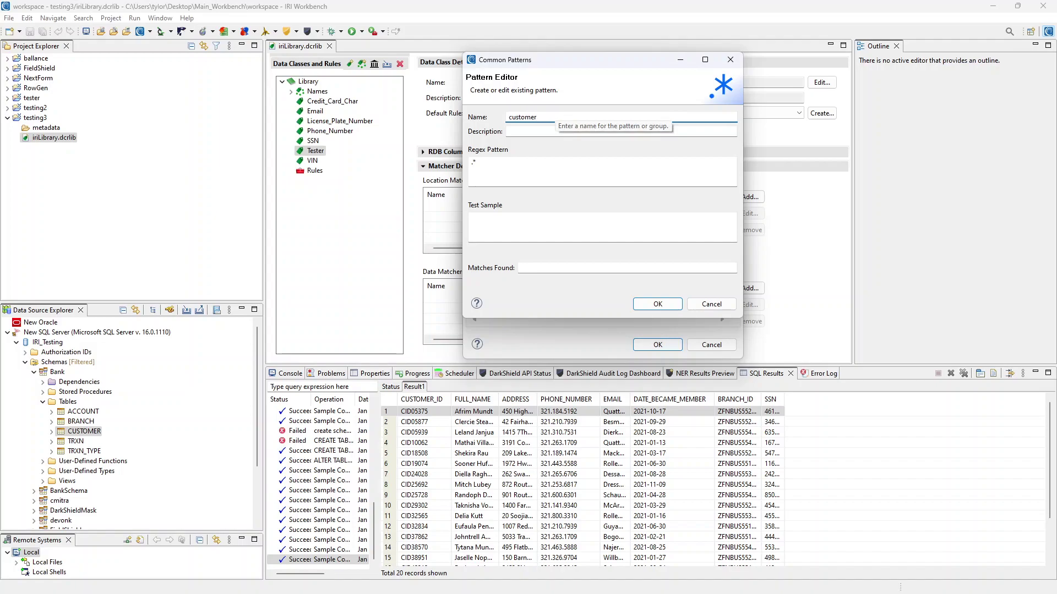
pyautogui.write('customerID')
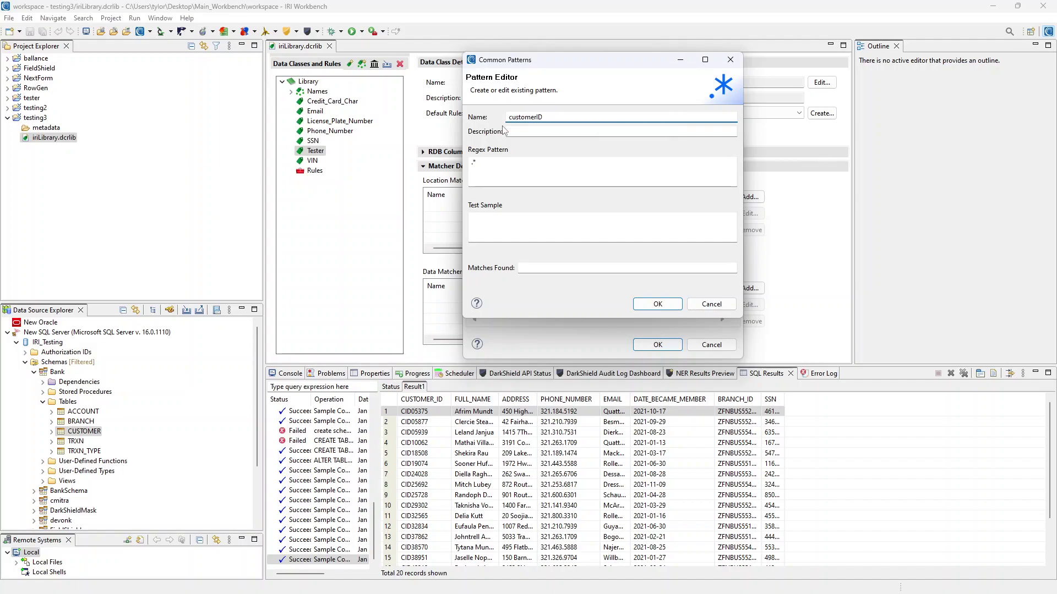
pyautogui.moveTo(488, 161); pyautogui.dragTo(465, 160)
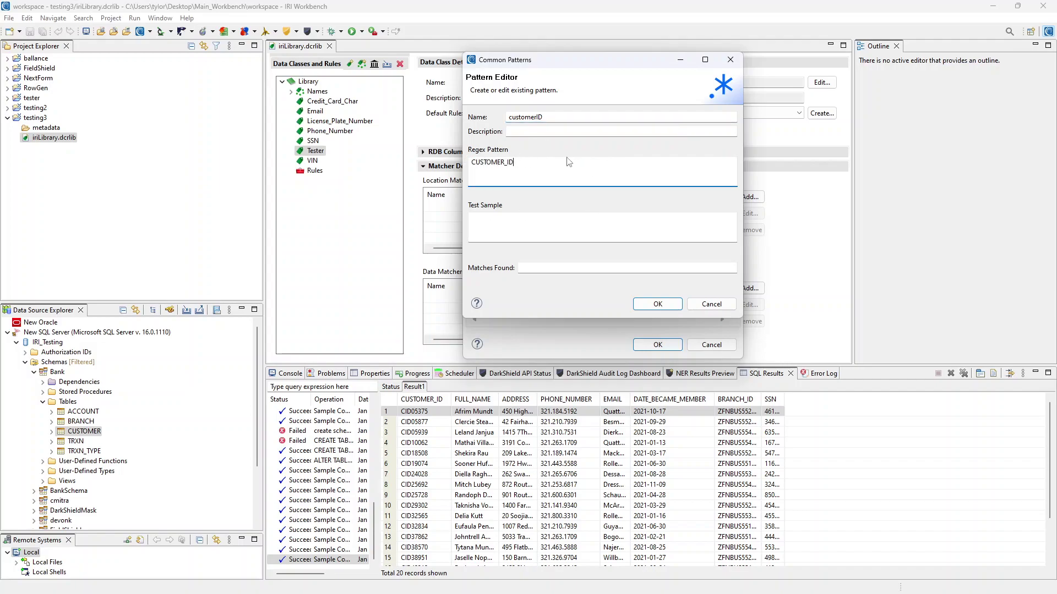
pyautogui.click(513, 214)
pyautogui.write('CUSTOMER_ID')
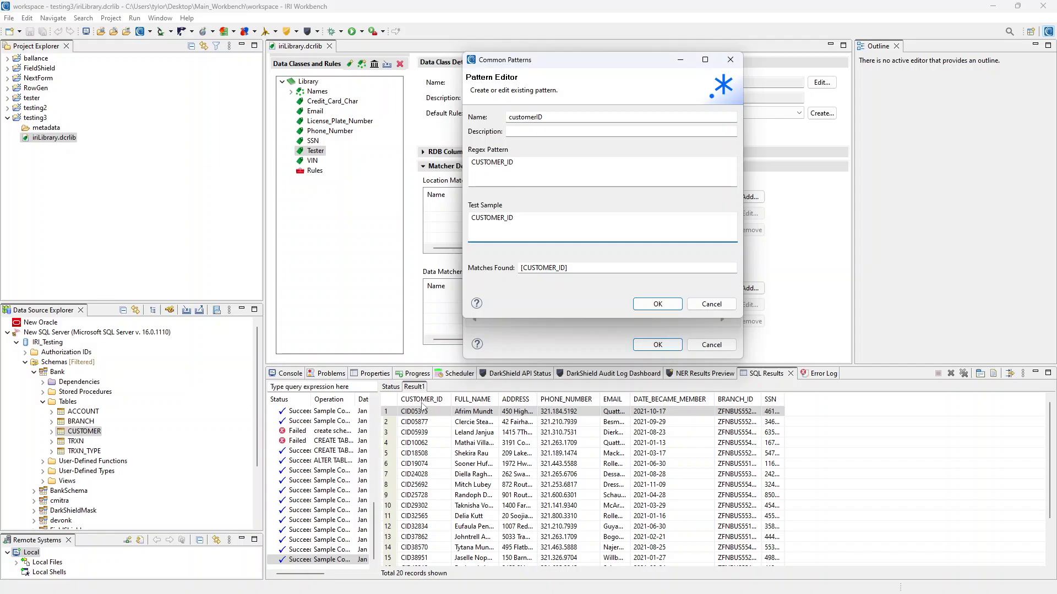
pyautogui.doubleClick(566, 268)
pyautogui.click(565, 267)
pyautogui.click(579, 230)
pyautogui.click(658, 304)
# Save the customerID location matcher to Tester and widen the SQL Results EMAIL column
pyautogui.click(658, 345)
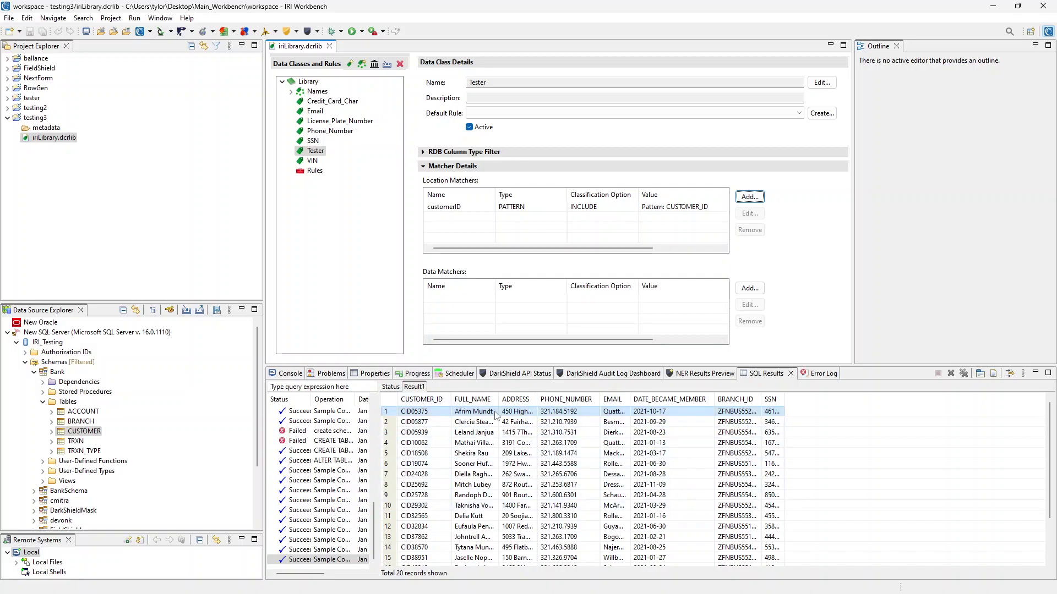
pyautogui.moveTo(630, 399); pyautogui.dragTo(710, 399)
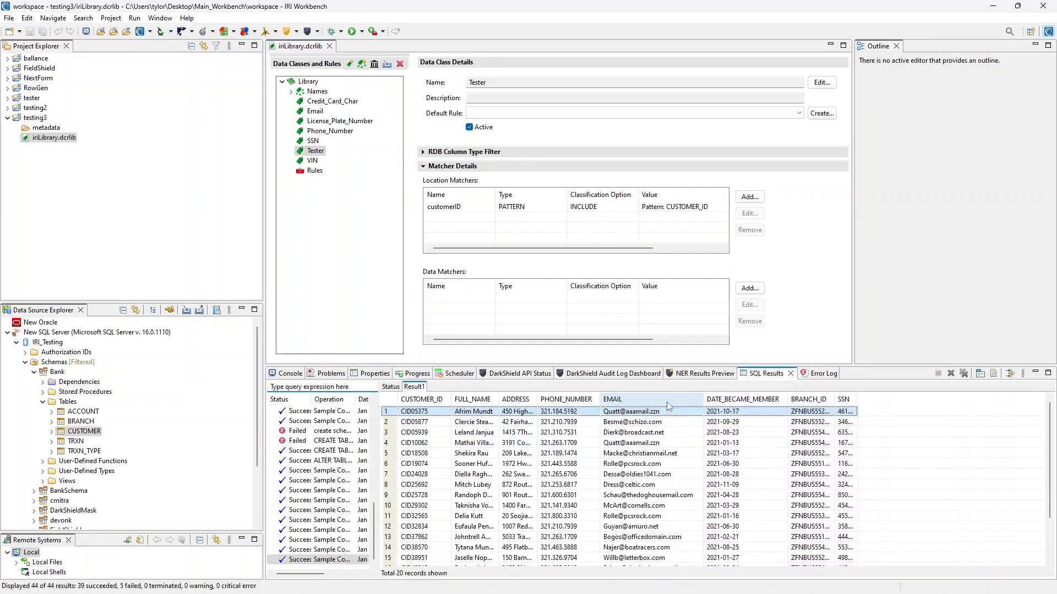
pyautogui.moveTo(600, 399); pyautogui.dragTo(604, 397)
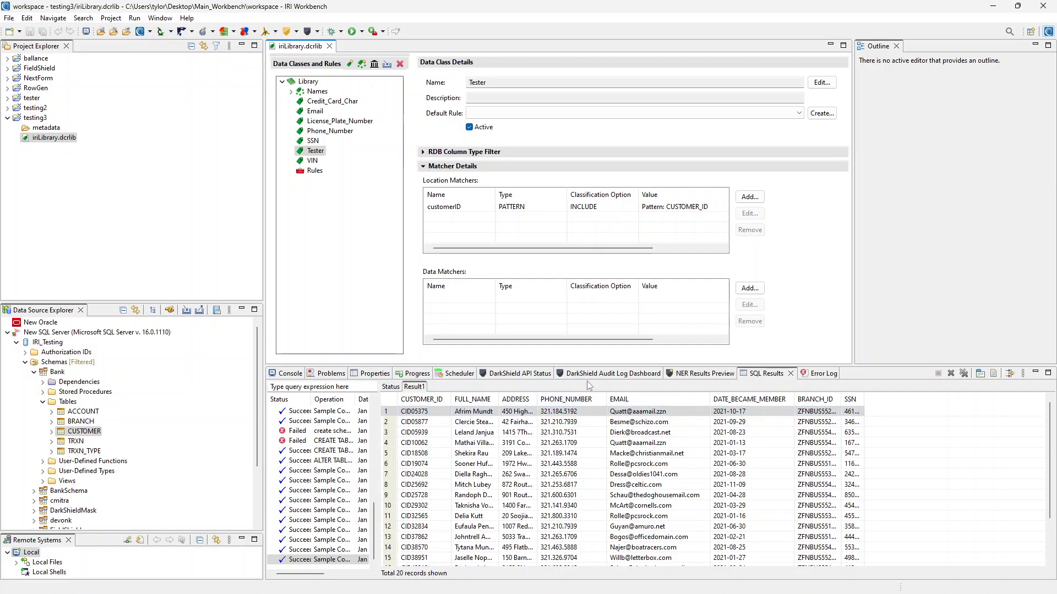
# Add a Data Pattern matcher to Tester and launch creation of its pattern
pyautogui.click(749, 288)
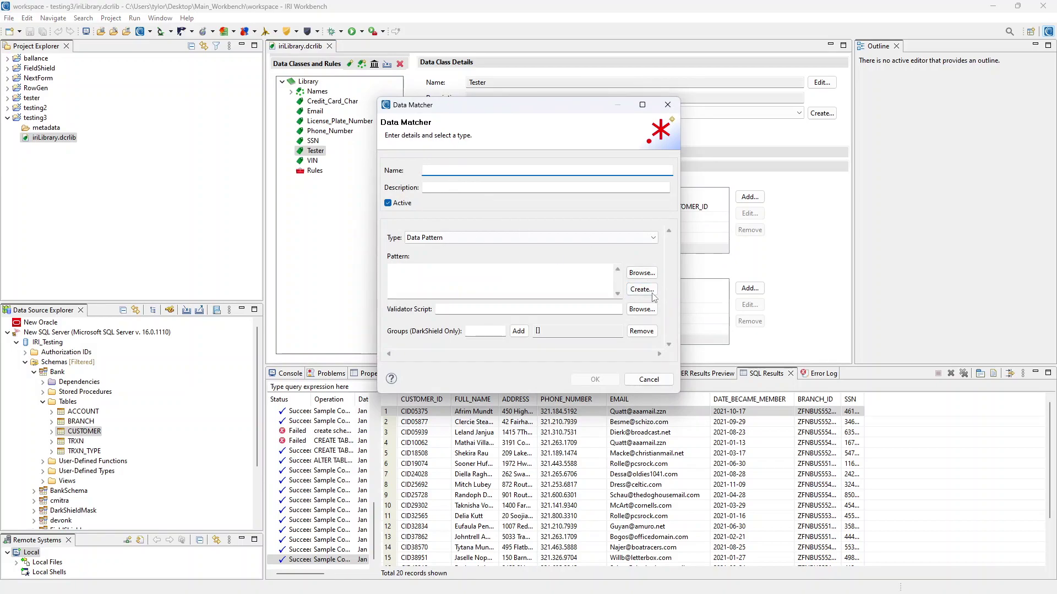
pyautogui.click(652, 293)
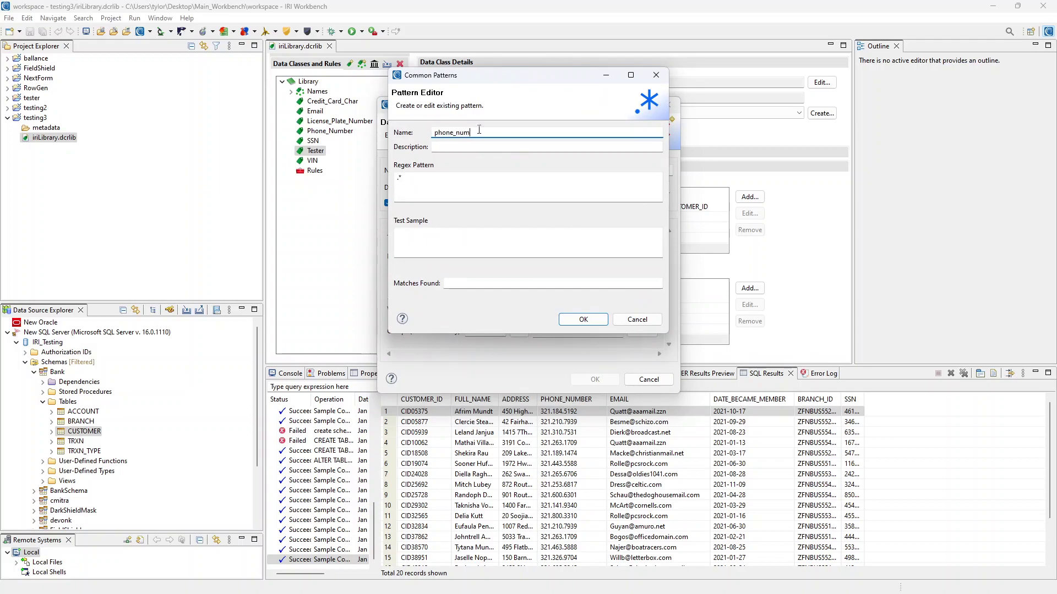
# Paste regex ^\d{3}\.\d{3}\.\d{4}$ as phone_num, test two pasted sample numbers, and apply it
pyautogui.click(465, 181)
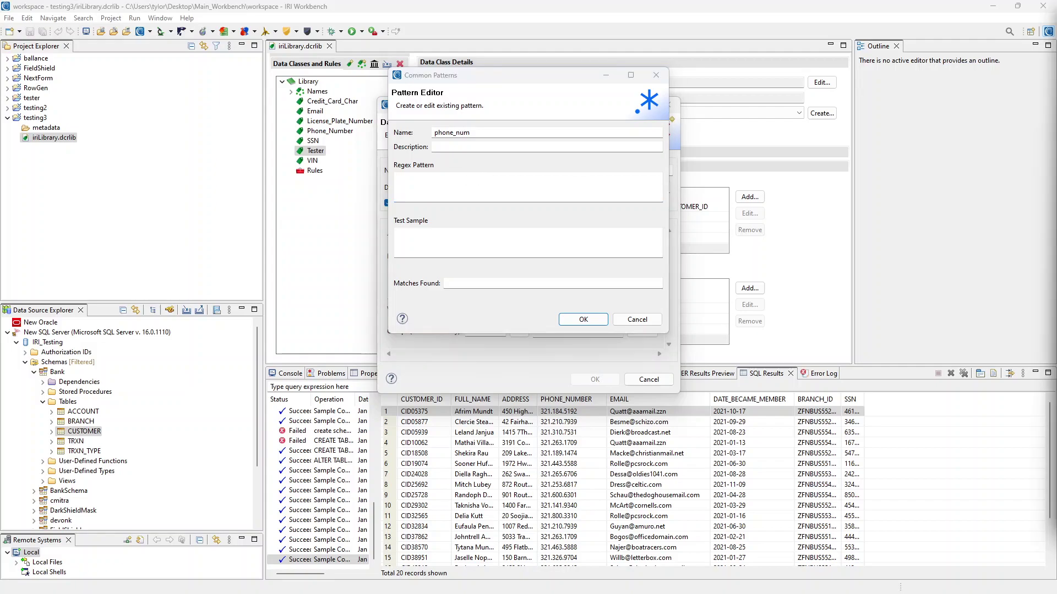
pyautogui.click(514, 198)
pyautogui.write('^\\d{3}\\.\\d{3}\\.\\d{4}$')
pyautogui.click(509, 245)
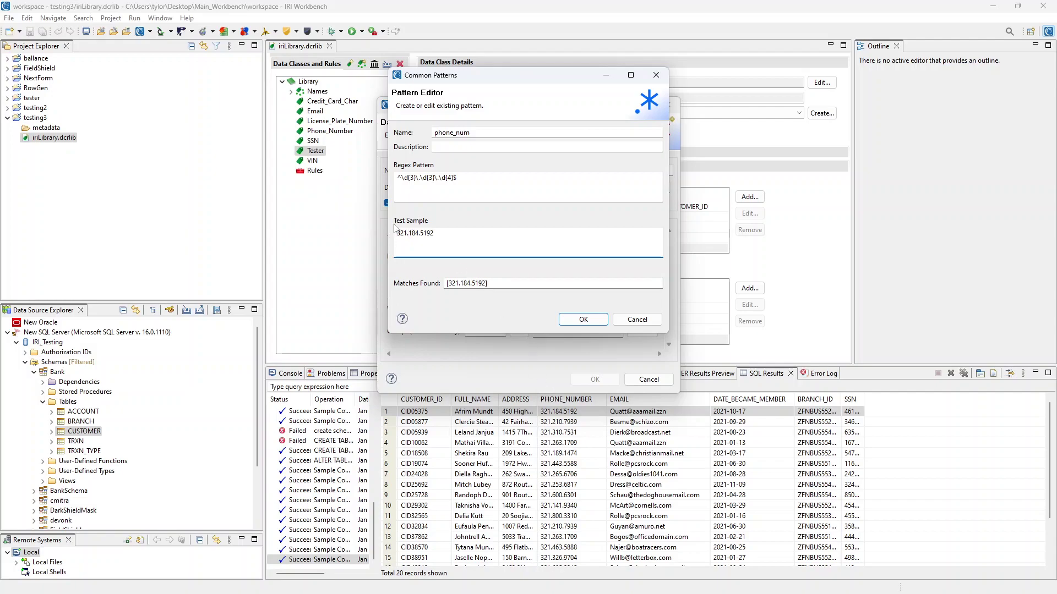
pyautogui.moveTo(489, 283); pyautogui.dragTo(459, 283)
pyautogui.click(510, 234)
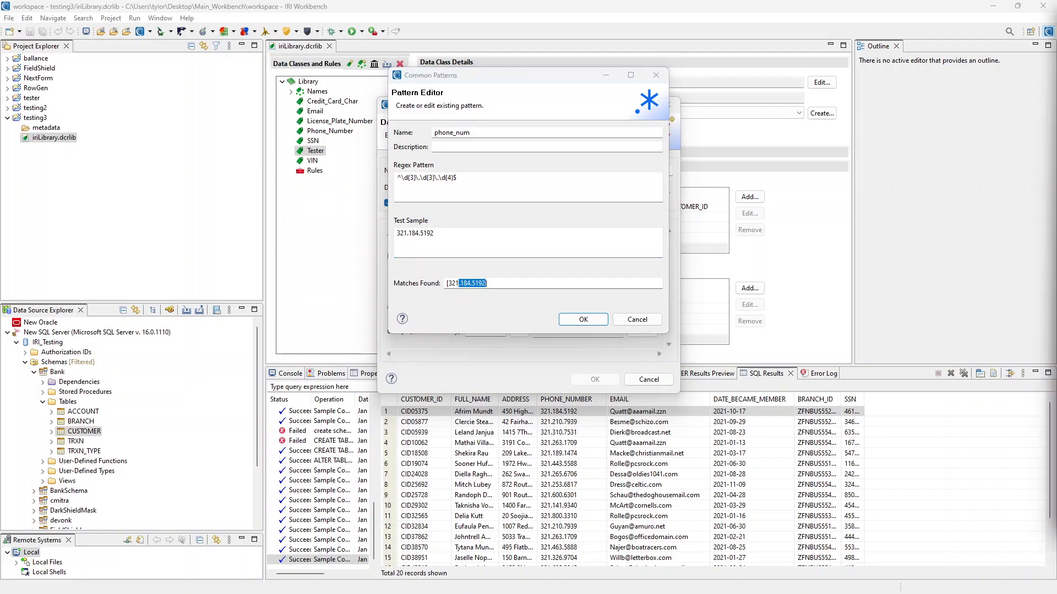
pyautogui.tripleClick(421, 231)
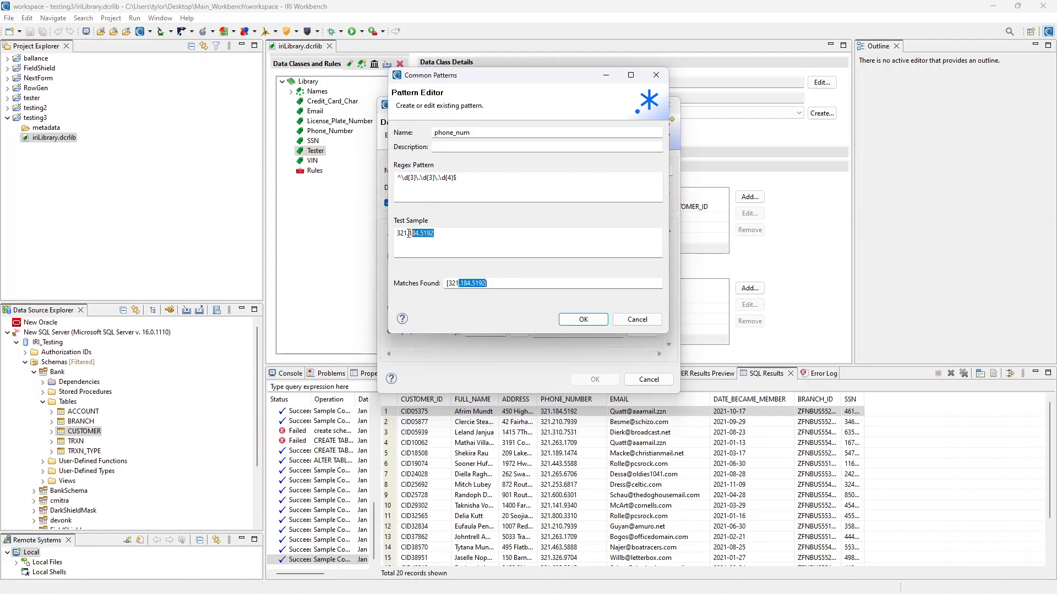
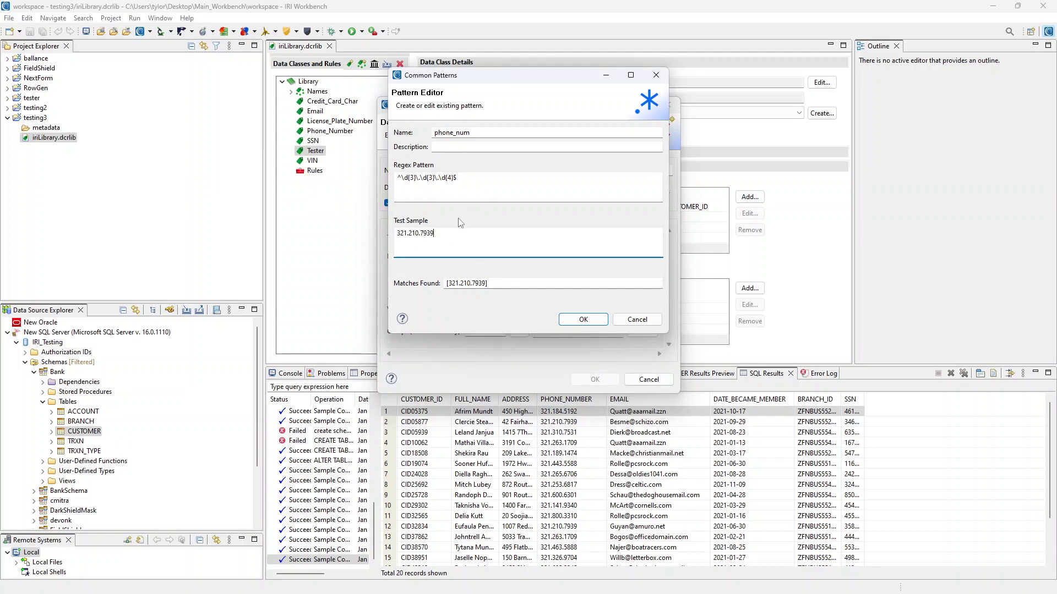
pyautogui.click(584, 320)
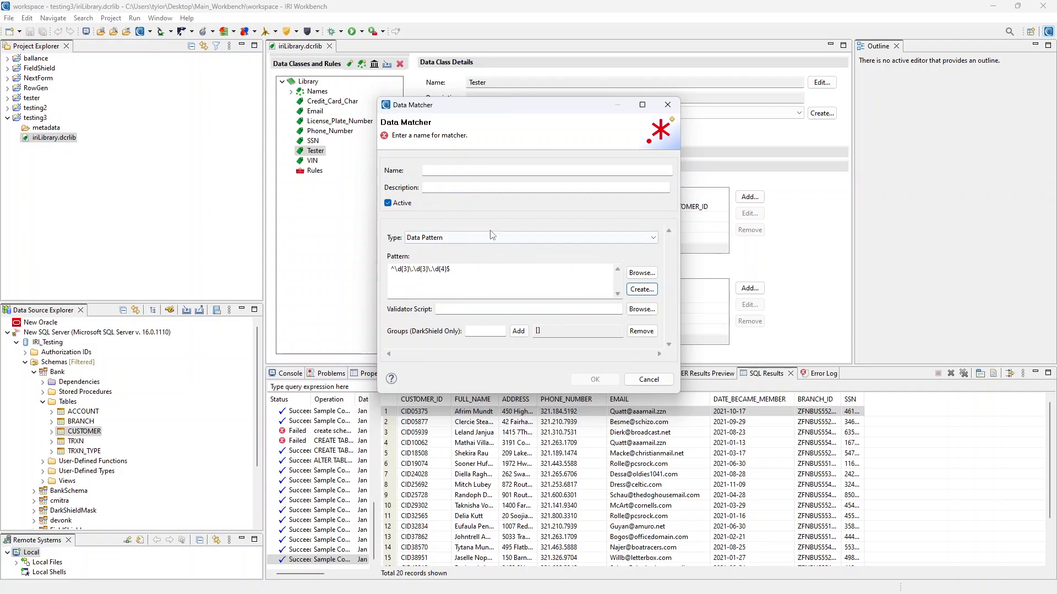
# Name the data matcher phone_num and add it to the Tester class
pyautogui.click(473, 171)
pyautogui.write('phone_num')
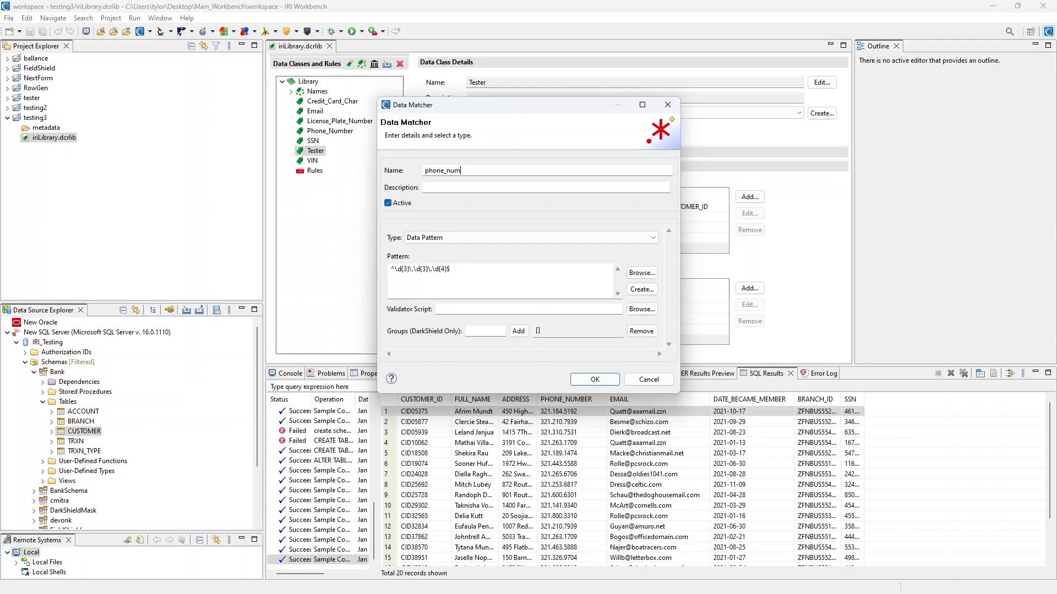
pyautogui.click(604, 382)
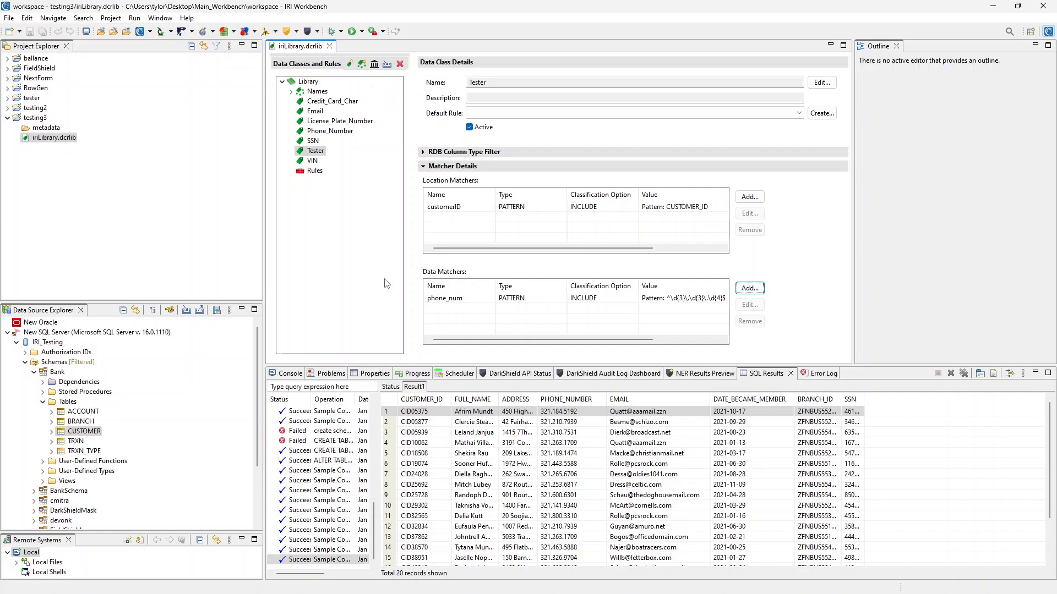
# Start a new data matcher named test with type Data Pattern
pyautogui.click(750, 287)
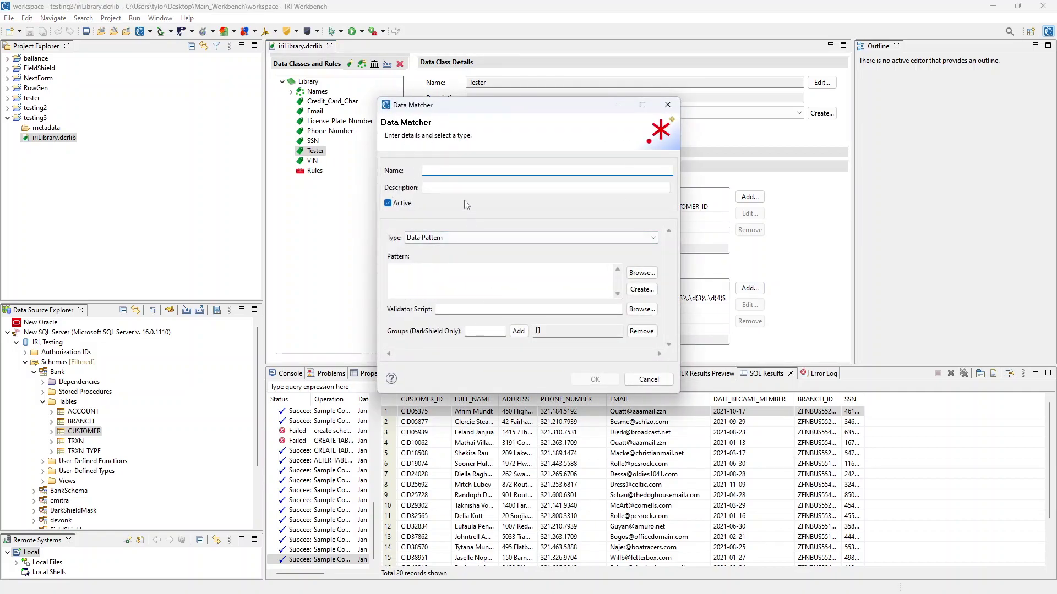
pyautogui.write('test')
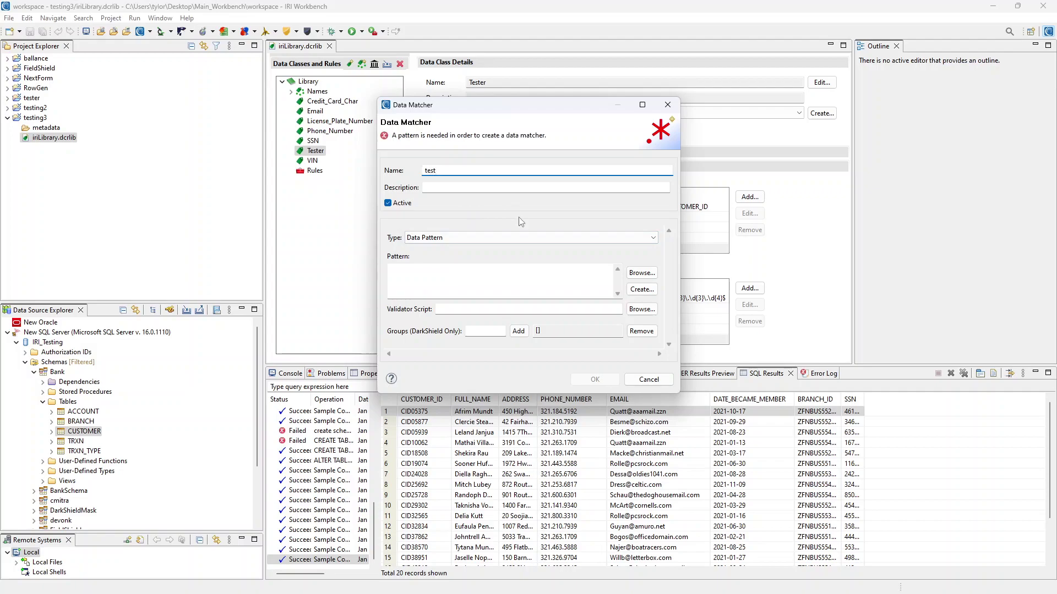
pyautogui.click(449, 135)
pyautogui.click(457, 238)
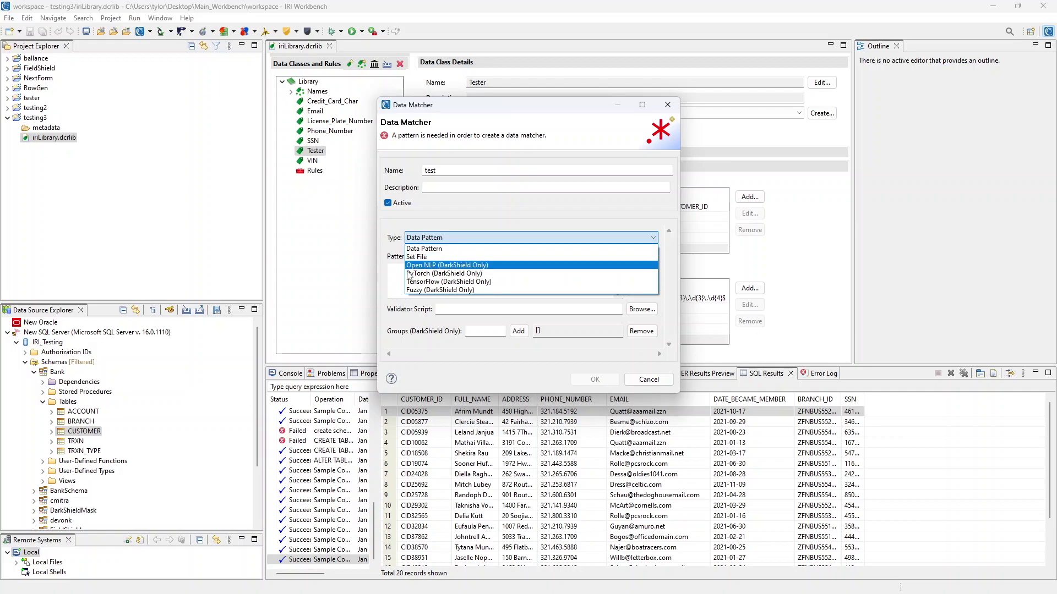
pyautogui.click(470, 240)
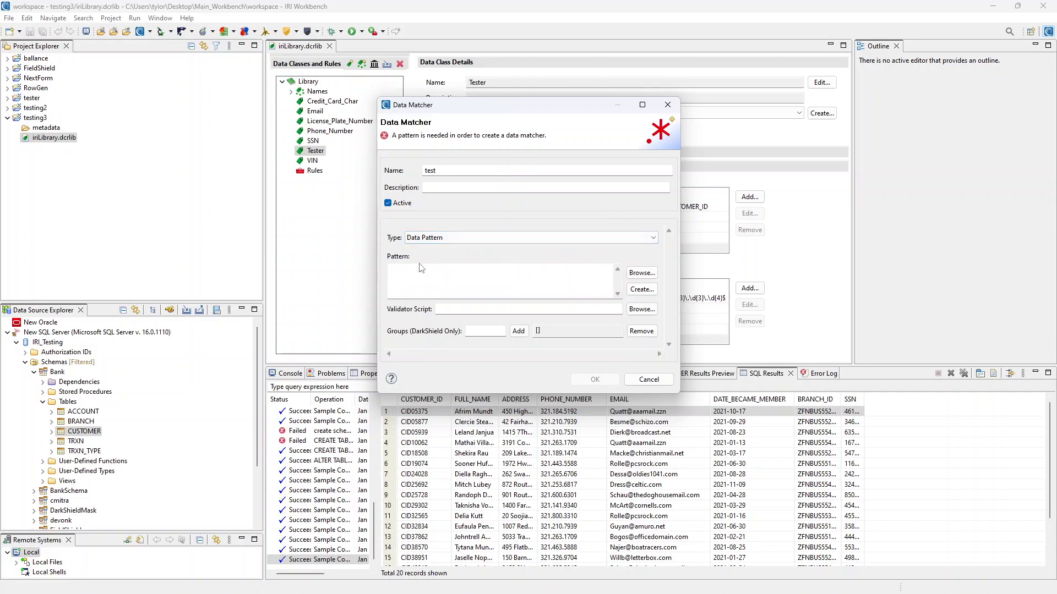
# Browse patterns by locality, choosing Americas > US to load the US pattern library
pyautogui.click(641, 273)
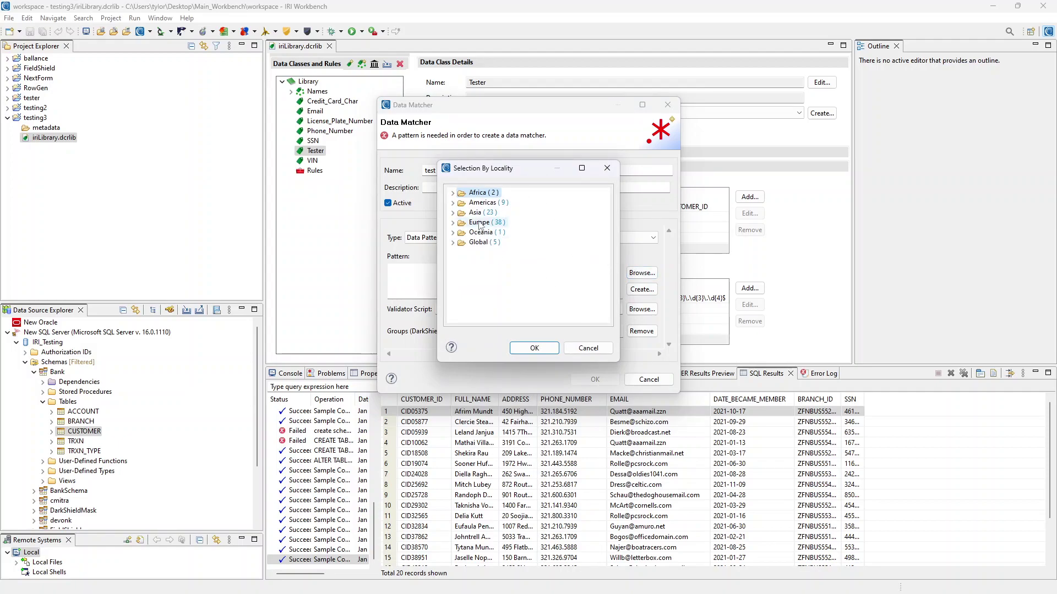
pyautogui.moveTo(500, 173)
pyautogui.mouseDown()
pyautogui.moveTo(578, 174)
pyautogui.moveTo(518, 178)
pyautogui.mouseUp()
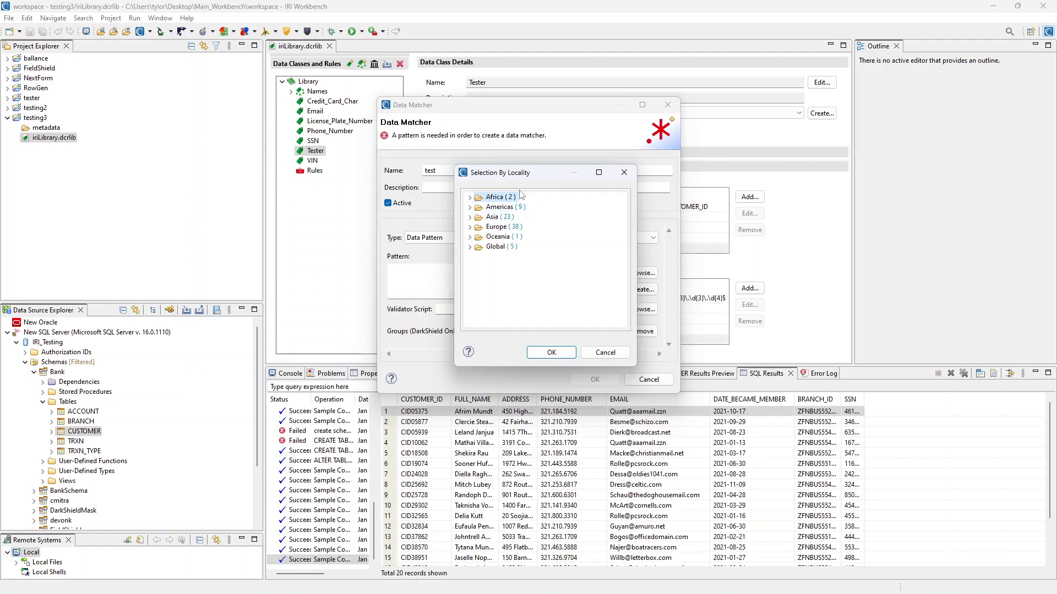
pyautogui.click(469, 208)
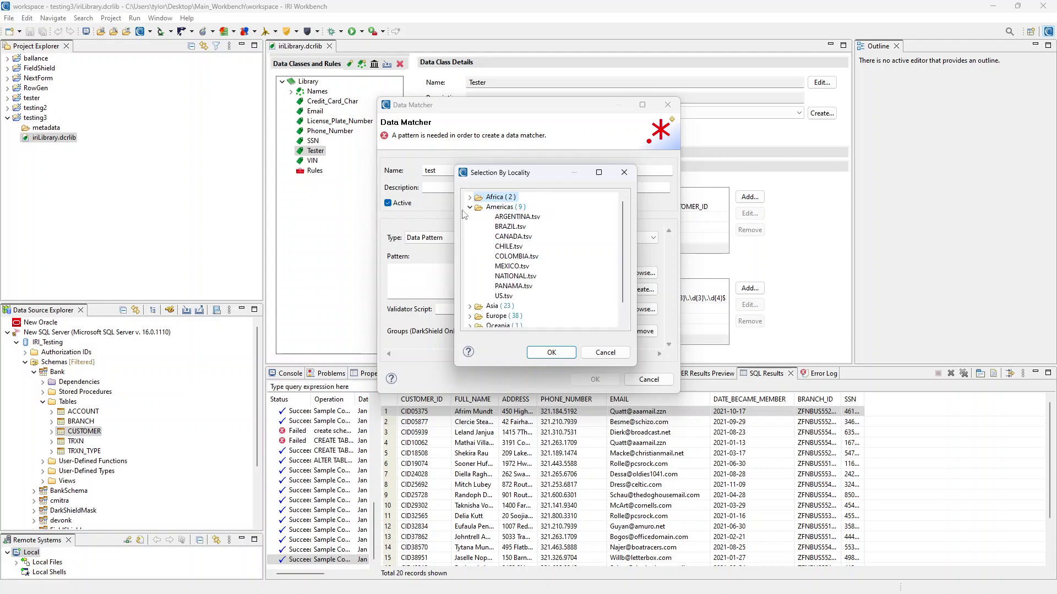
pyautogui.click(506, 297)
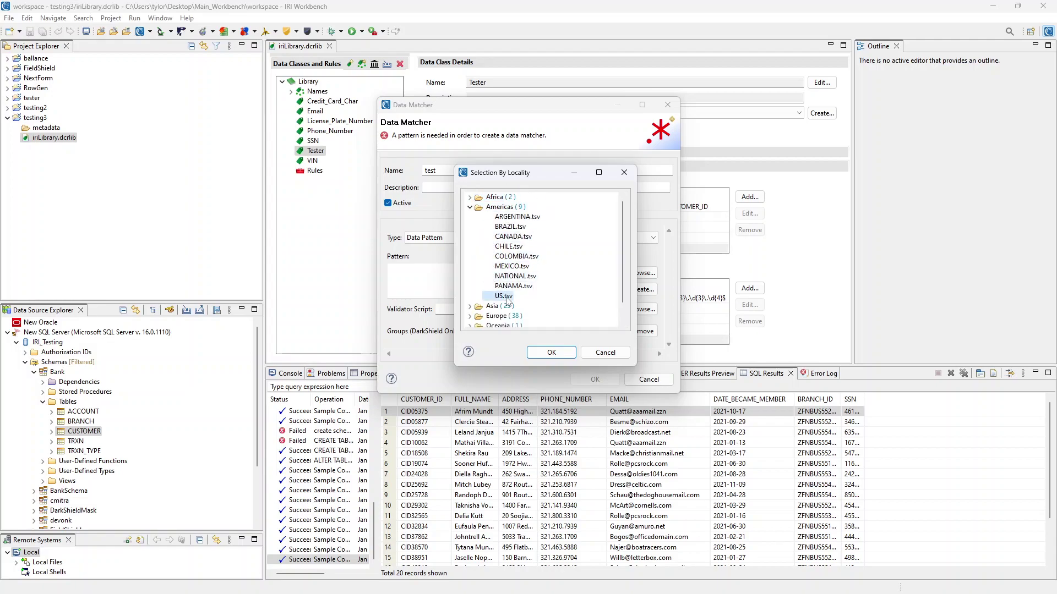
pyautogui.click(549, 354)
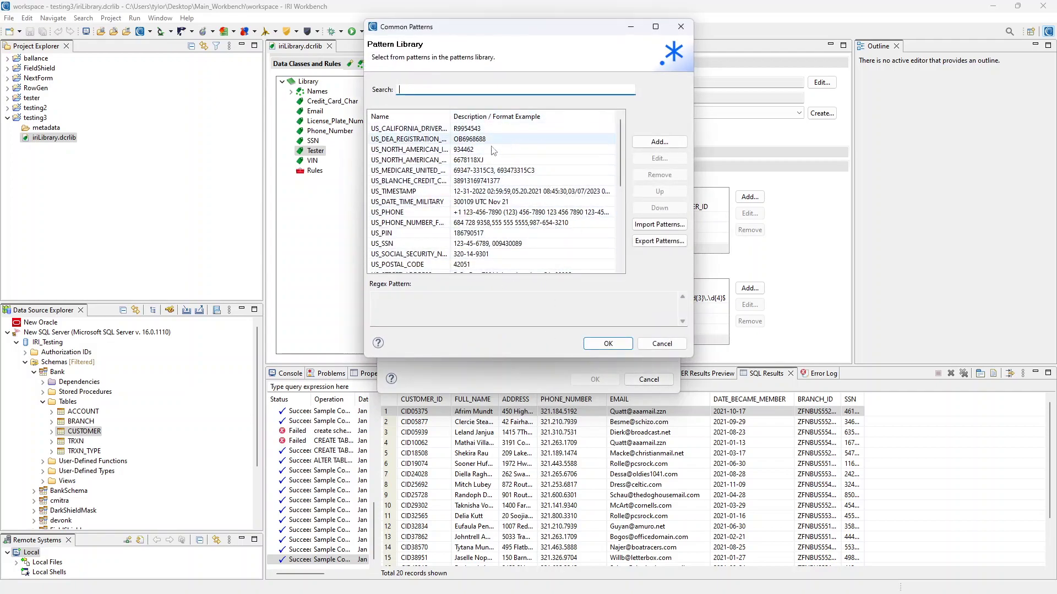
# Search the library for 'cr', pick US_BLANCHE_CREDIT_CARD_CART and view its details
pyautogui.scroll(-5, 485, 176)
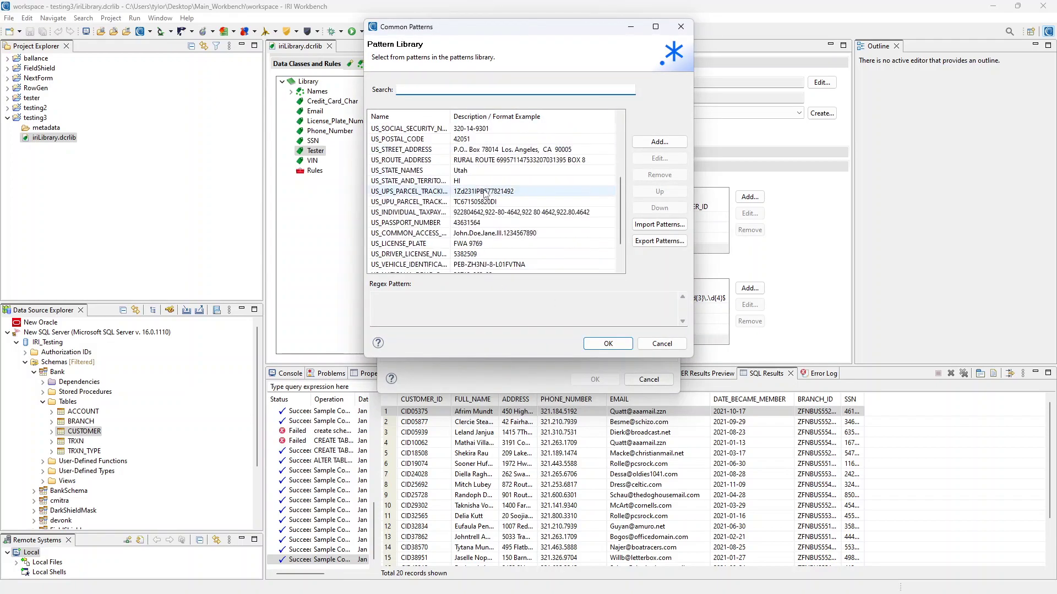
pyautogui.scroll(5, 506, 209)
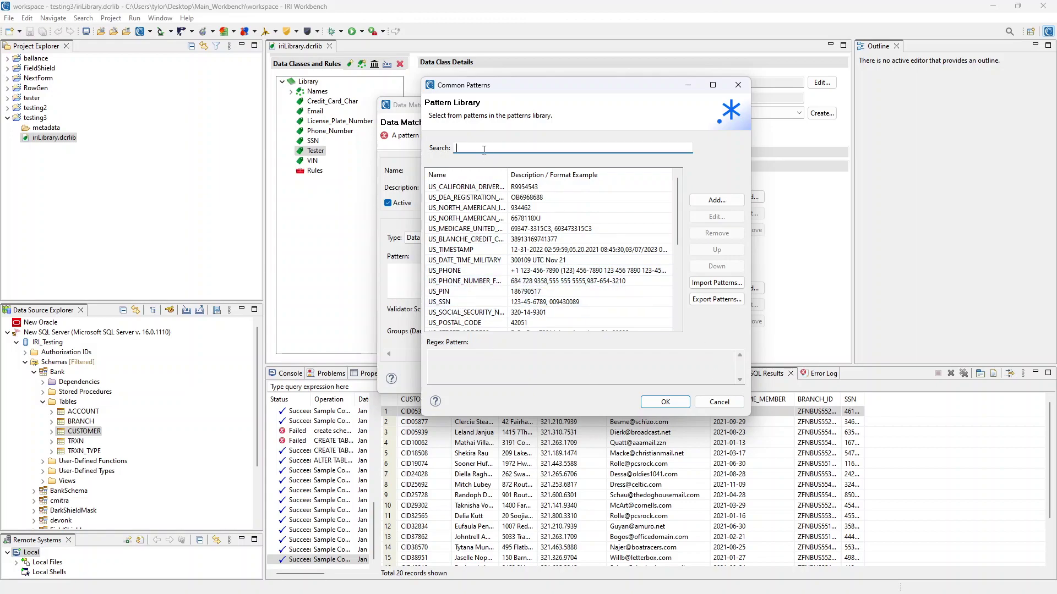
pyautogui.write('credit')
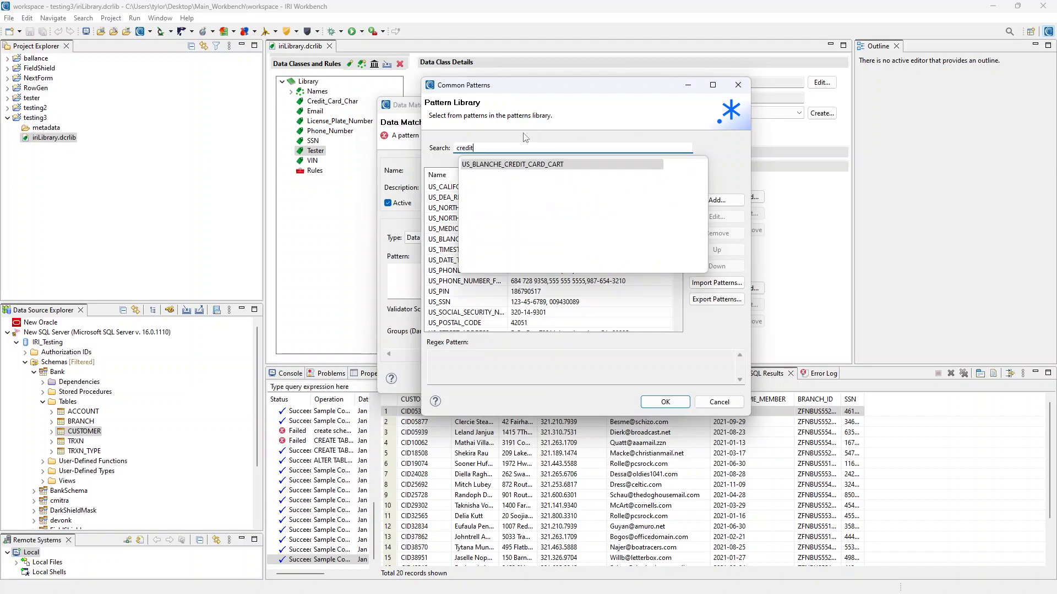
pyautogui.click(528, 164)
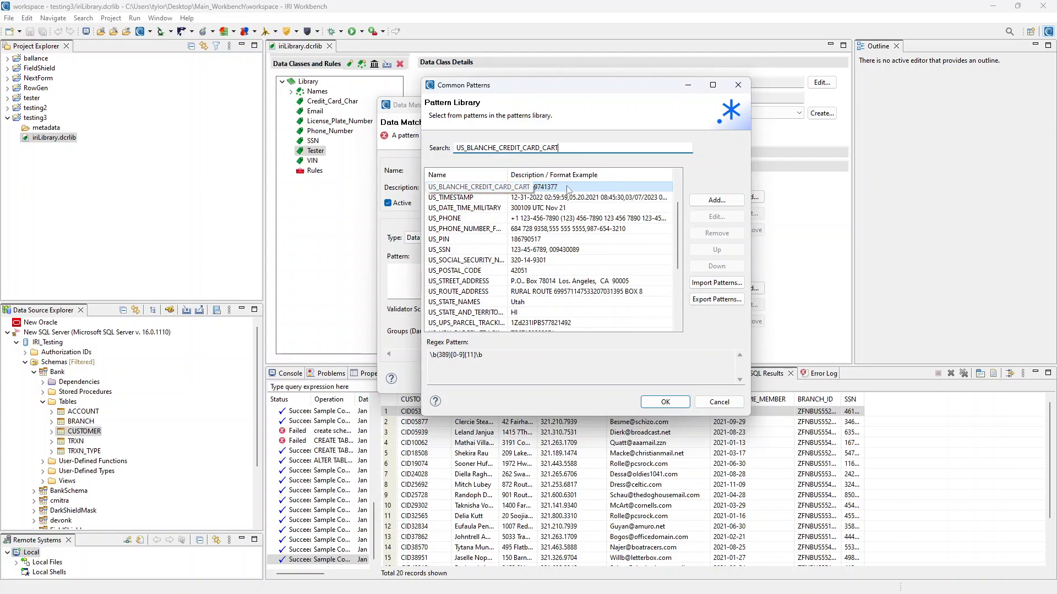
pyautogui.doubleClick(602, 187)
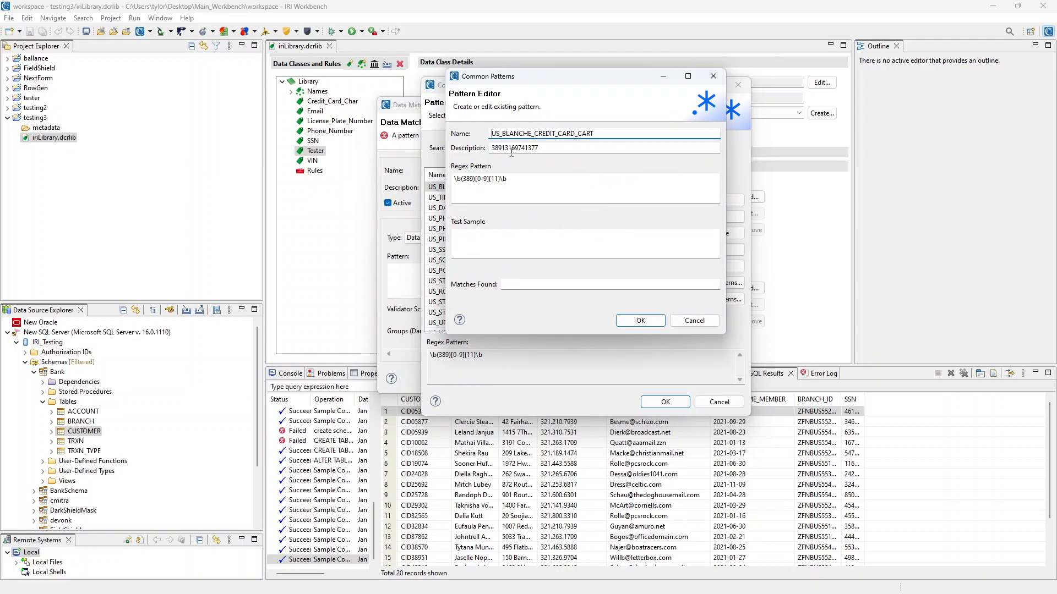
pyautogui.click(634, 322)
# Re-pick US_BLANCHE_CREDIT_CARD_CART, review it in the editor, and apply it to the test matcher
pyautogui.click(579, 148)
pyautogui.press('BackSpace')
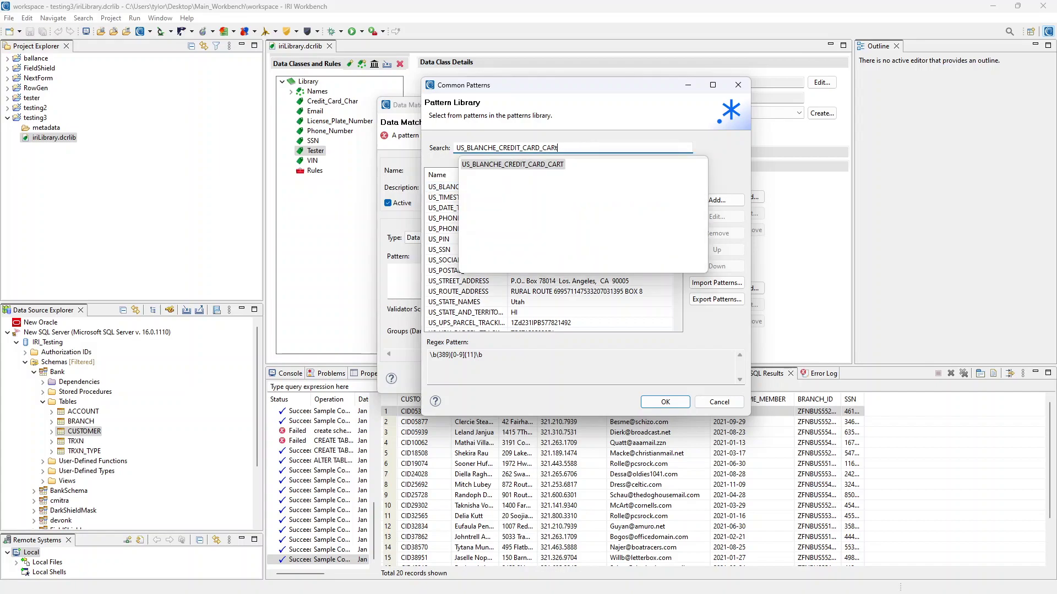
pyautogui.write('t')
pyautogui.click(517, 164)
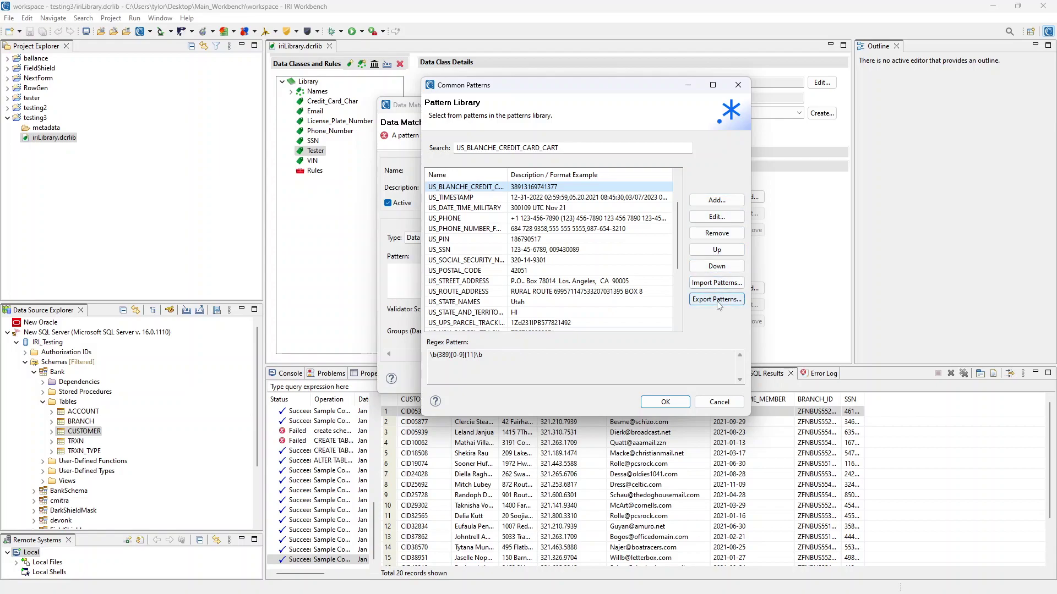
pyautogui.click(716, 216)
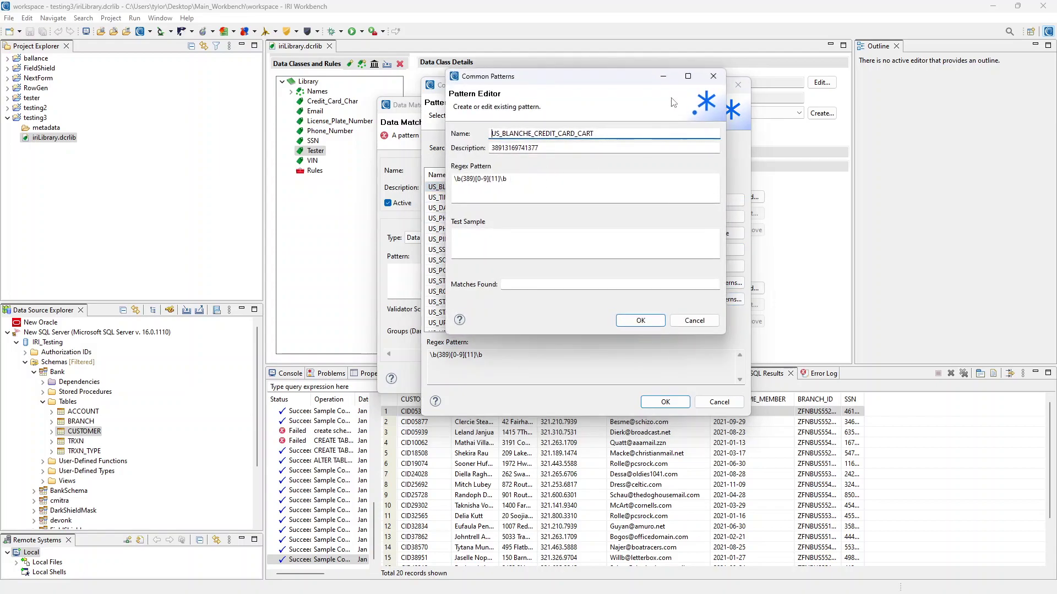
pyautogui.click(714, 76)
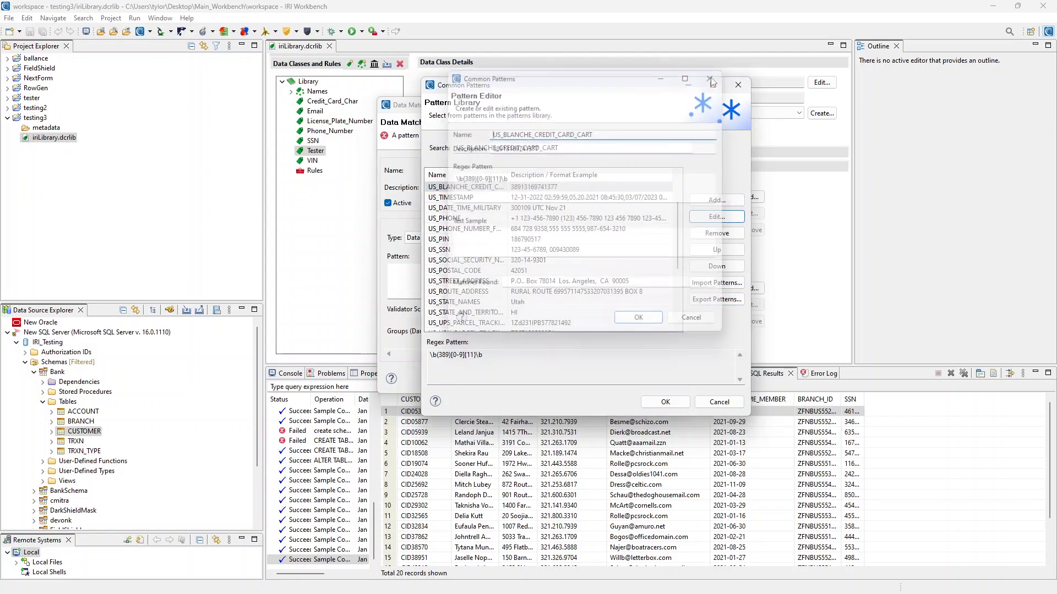
pyautogui.click(666, 402)
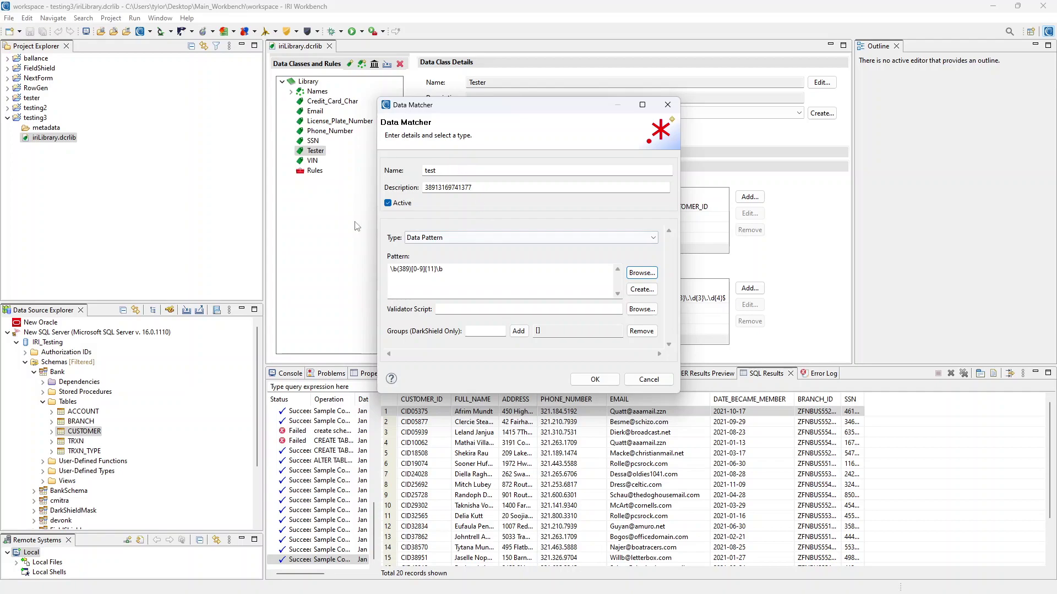
# Rename the matcher from test to cc and browse for its validator script
pyautogui.doubleClick(527, 170)
pyautogui.write('cc')
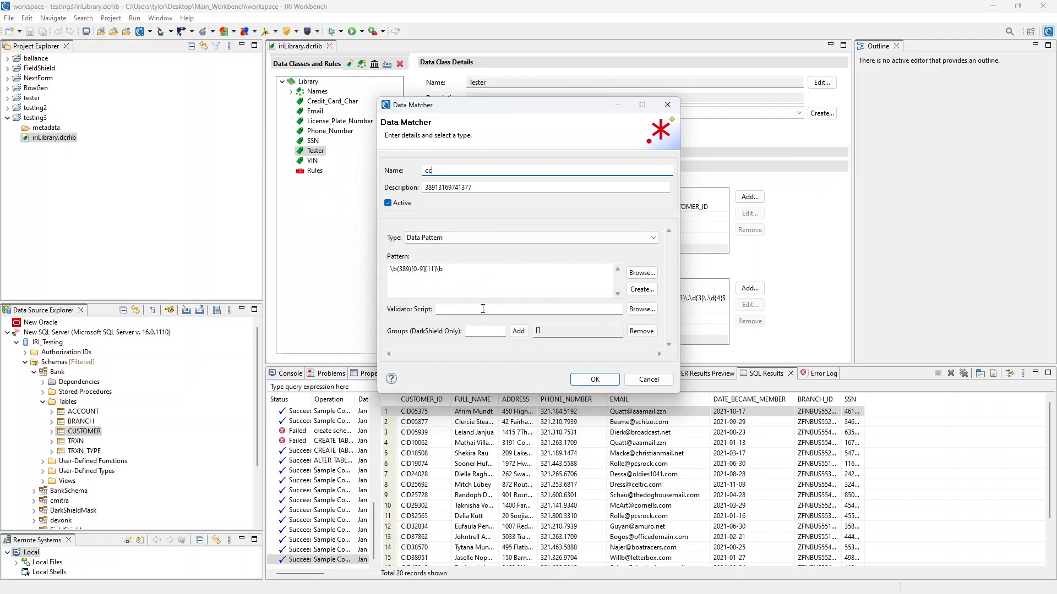
pyautogui.click(640, 309)
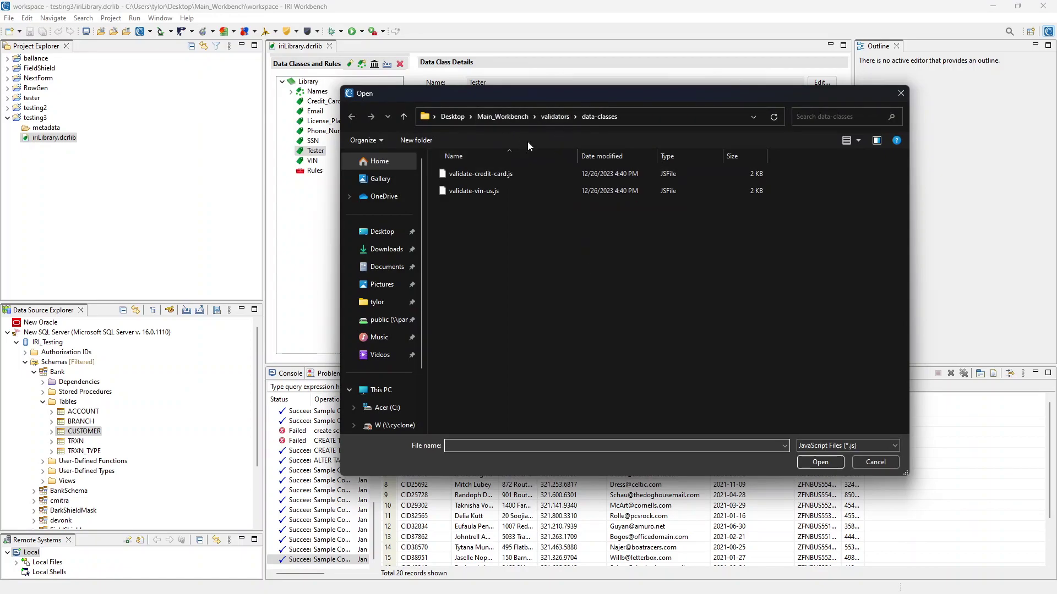
# Attach Main_Workbench/validators/data-classes/validate-credit-card.js as the cc matcher's validator script
pyautogui.click(555, 116)
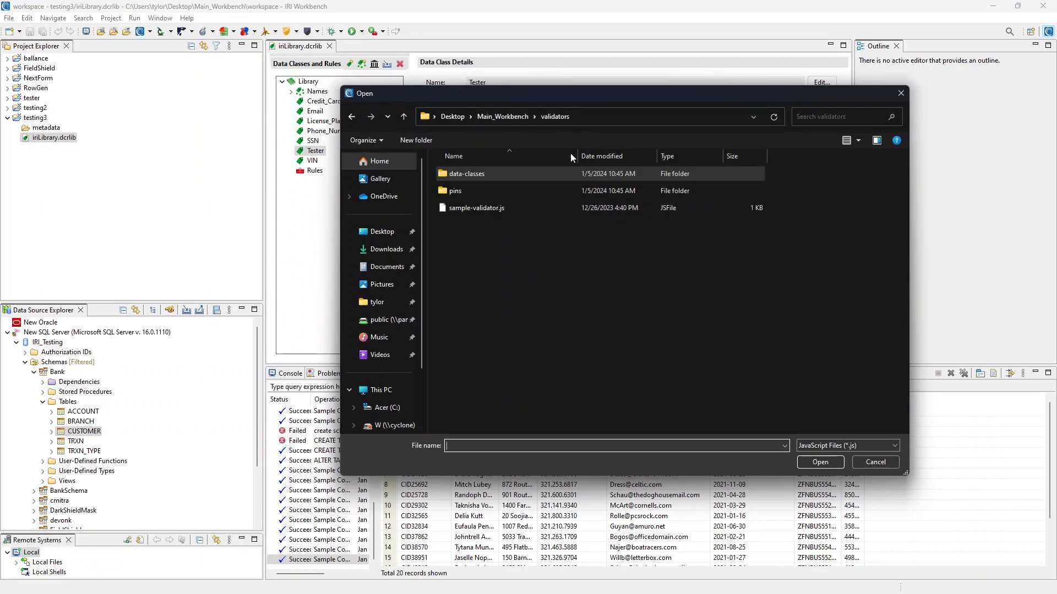
pyautogui.click(510, 118)
pyautogui.doubleClick(497, 312)
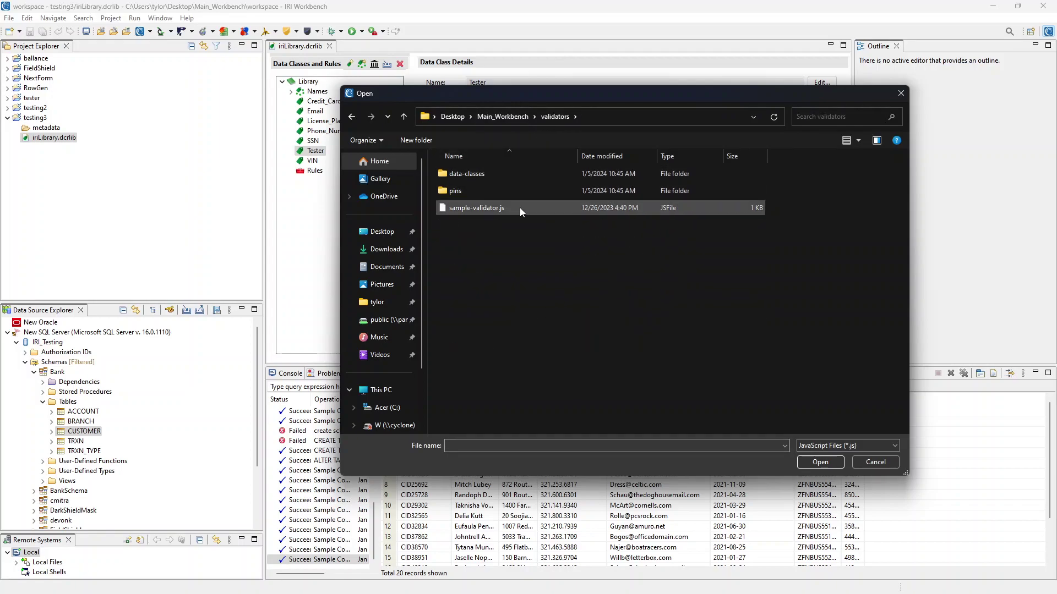
pyautogui.doubleClick(511, 179)
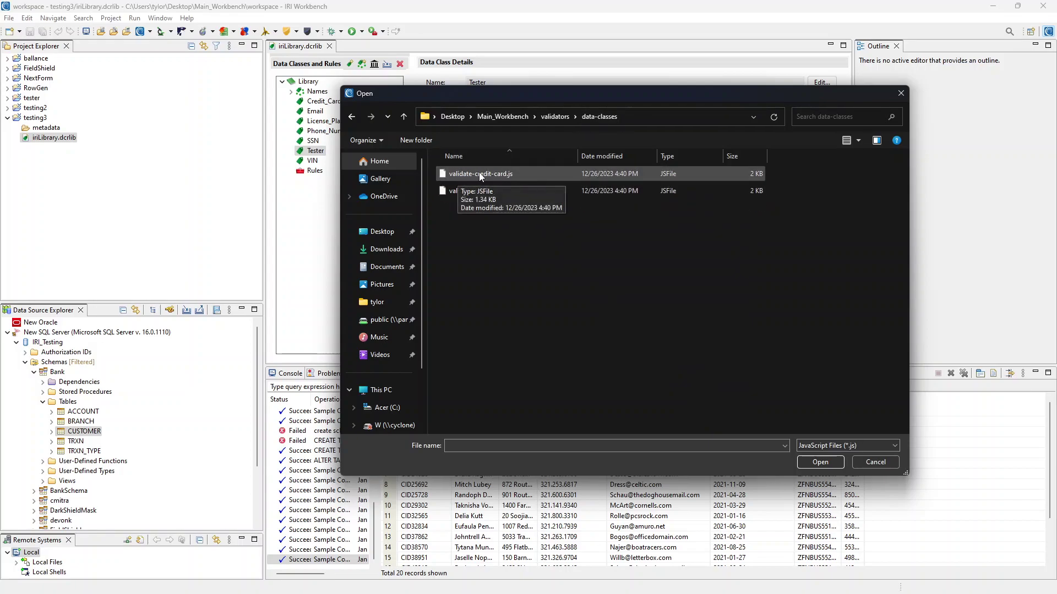
pyautogui.click(512, 175)
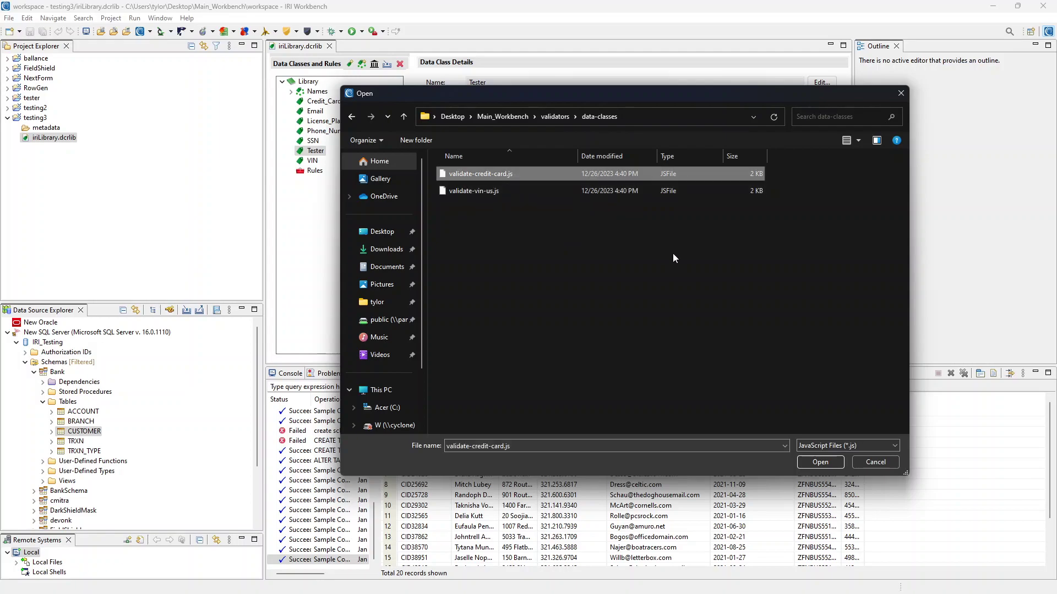
pyautogui.click(822, 461)
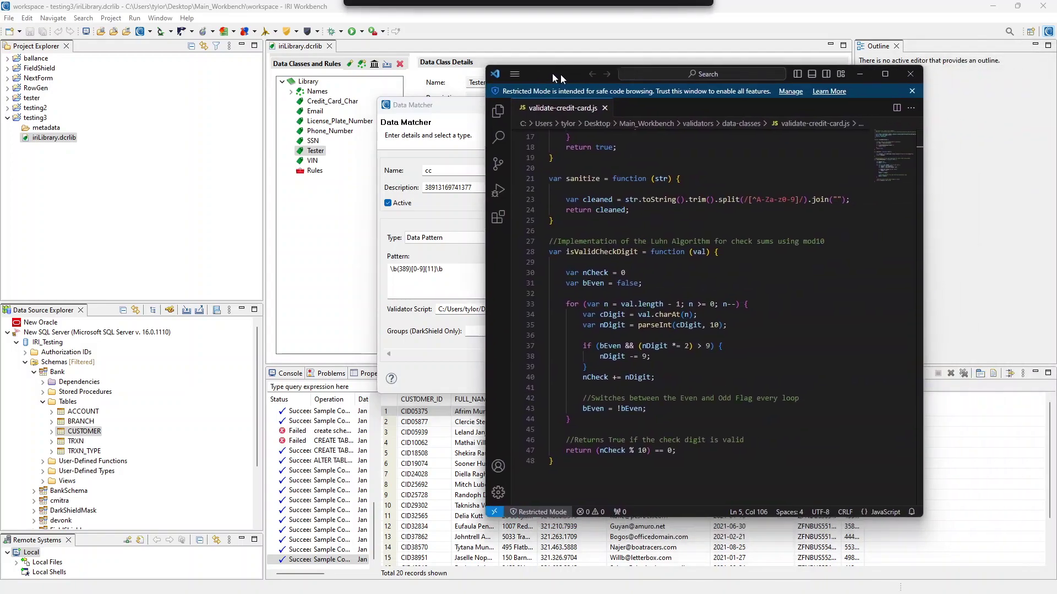
# Scroll through the validator's Luhn check-digit code in VS Code, then minimize it
pyautogui.moveTo(560, 75); pyautogui.dragTo(444, 80)
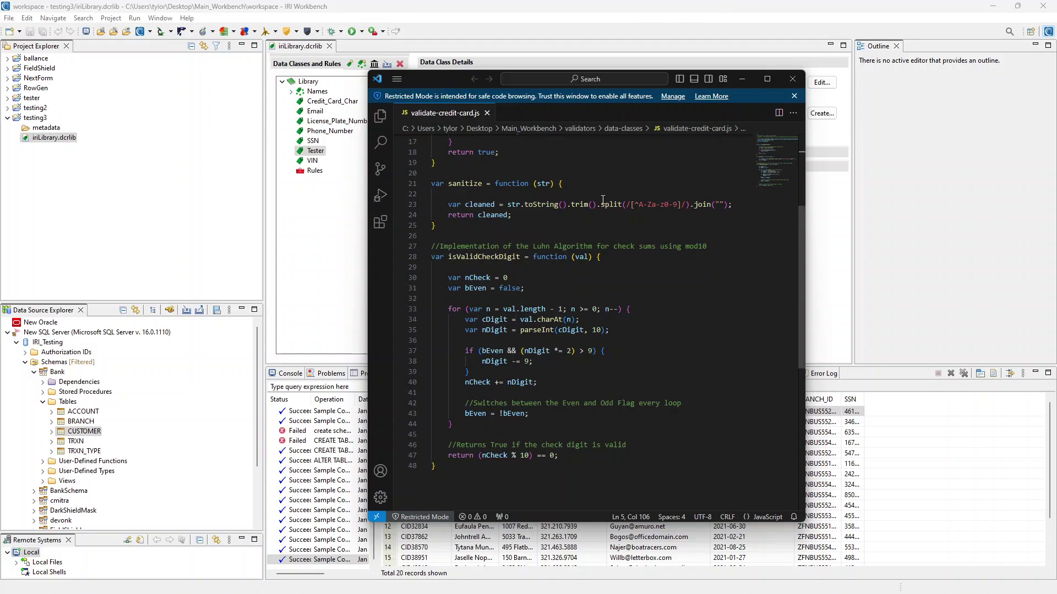
pyautogui.scroll(3, 571, 240)
pyautogui.scroll(3, 571, 240)
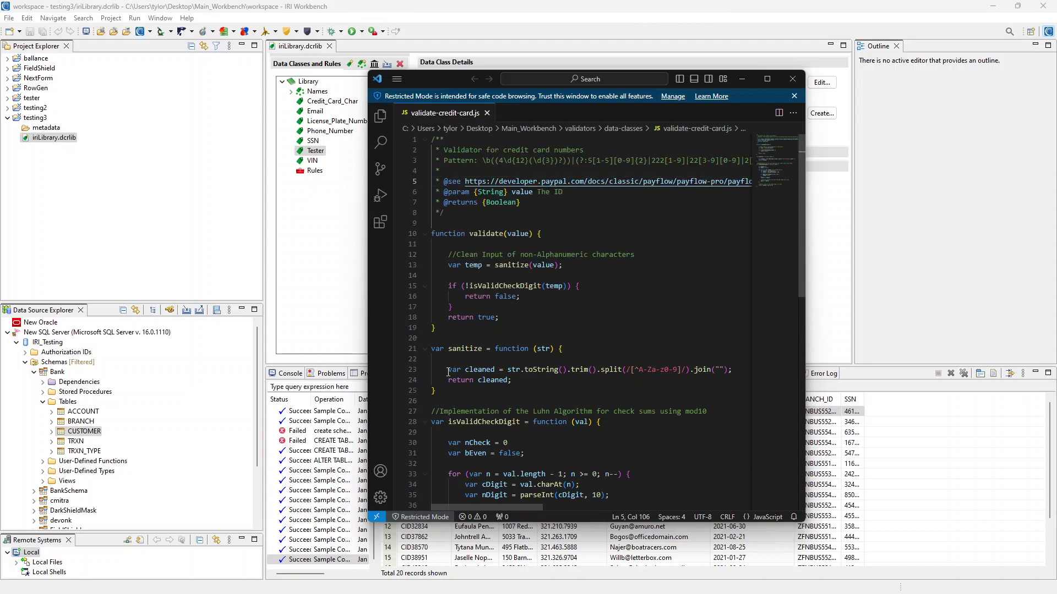
pyautogui.scroll(-5, 574, 279)
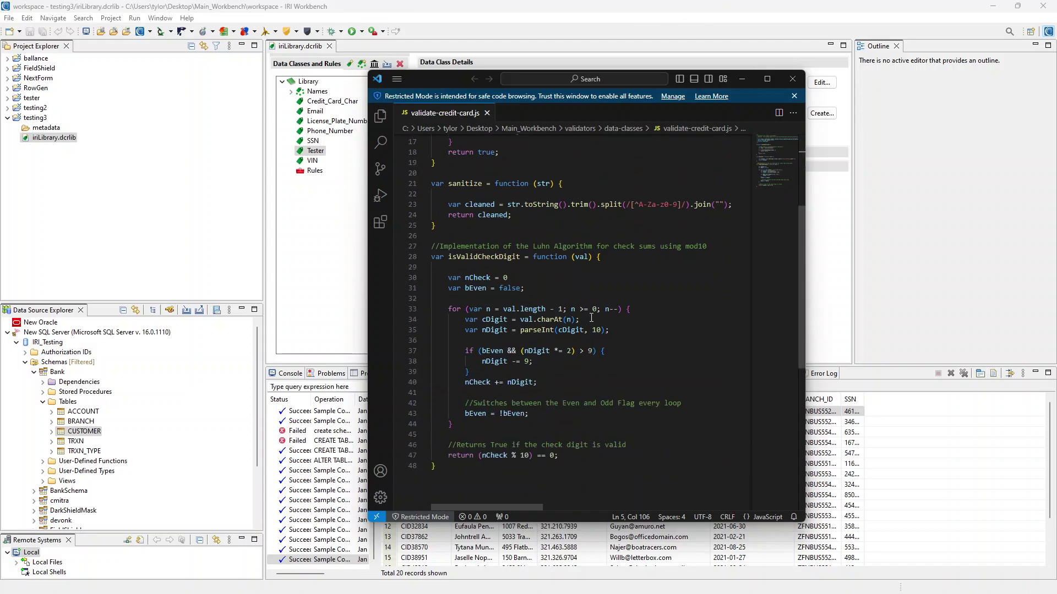
pyautogui.click(743, 79)
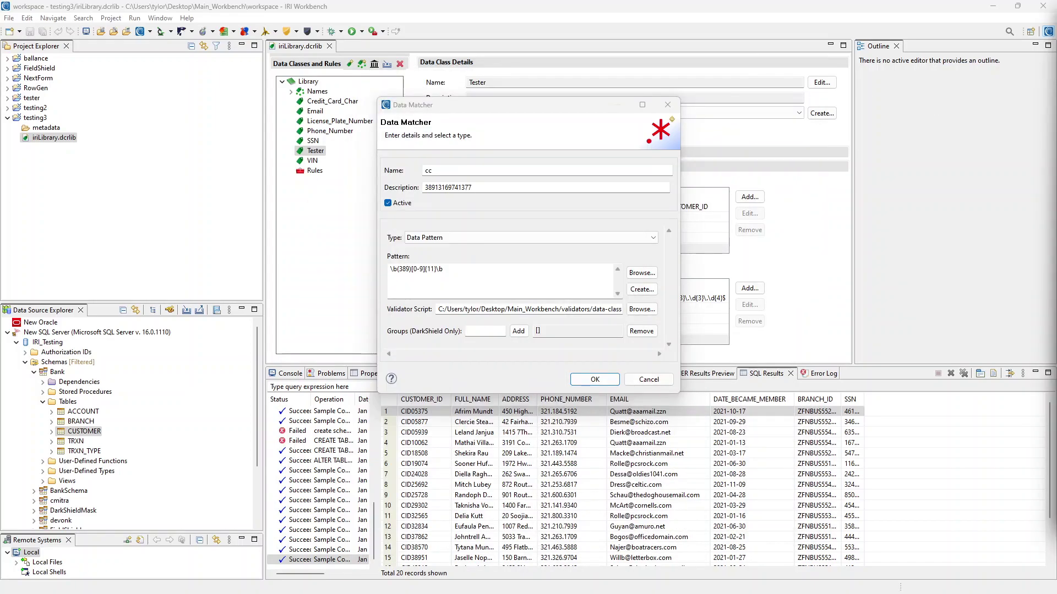
# Confirm the cc matcher so it joins phone_num in Tester's data matchers
pyautogui.click(605, 381)
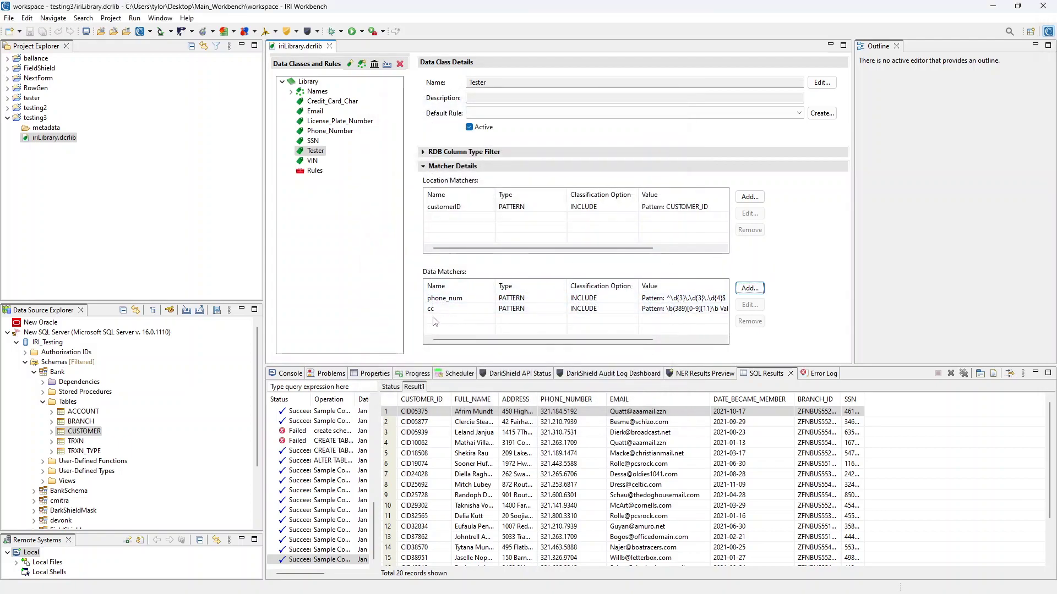
# Start another data matcher named name with type Set File
pyautogui.click(750, 289)
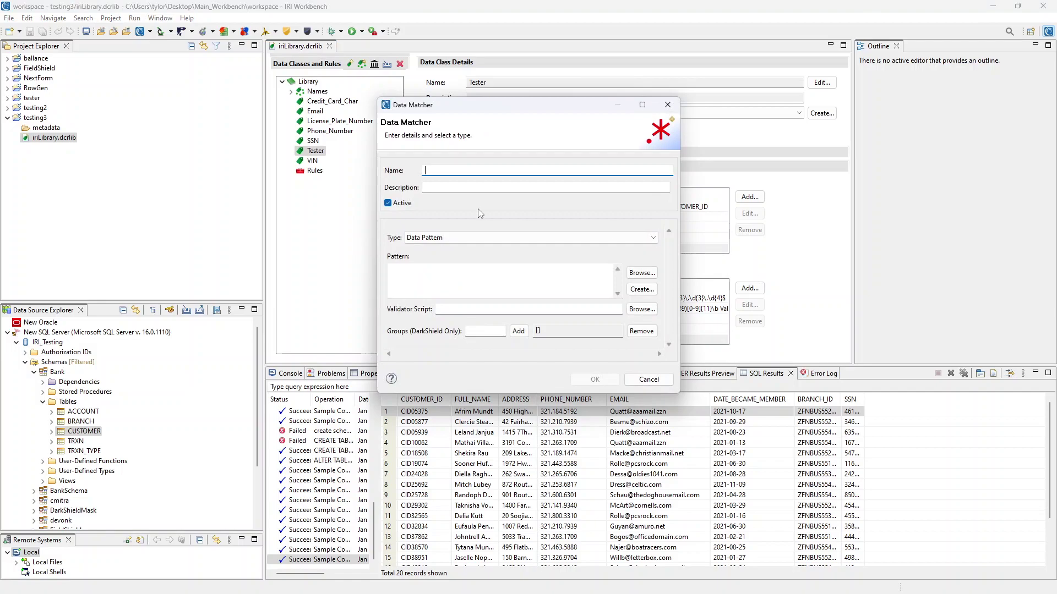
pyautogui.write('name')
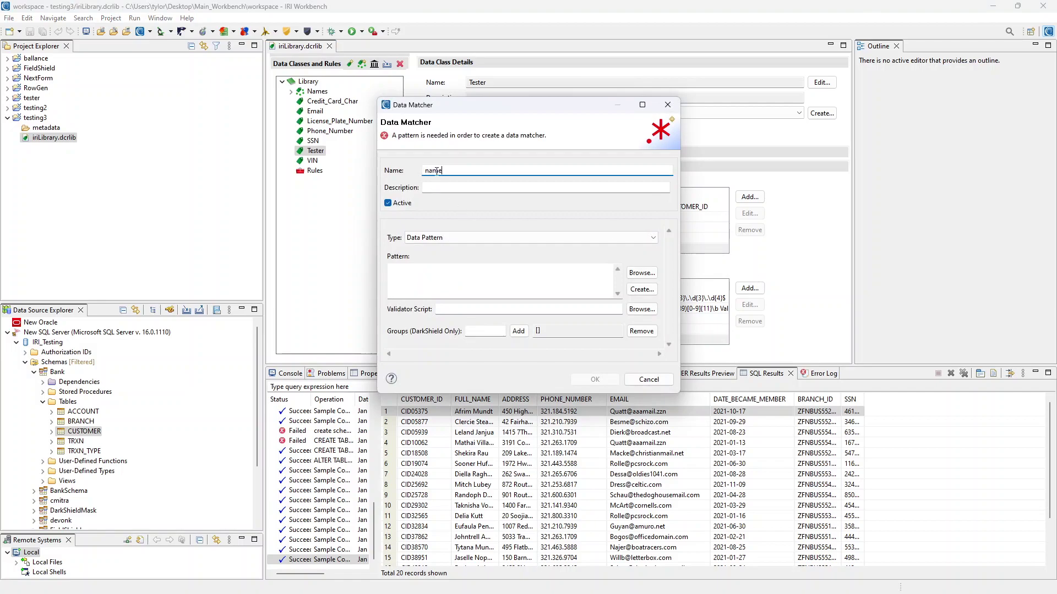
pyautogui.click(419, 237)
pyautogui.click(558, 253)
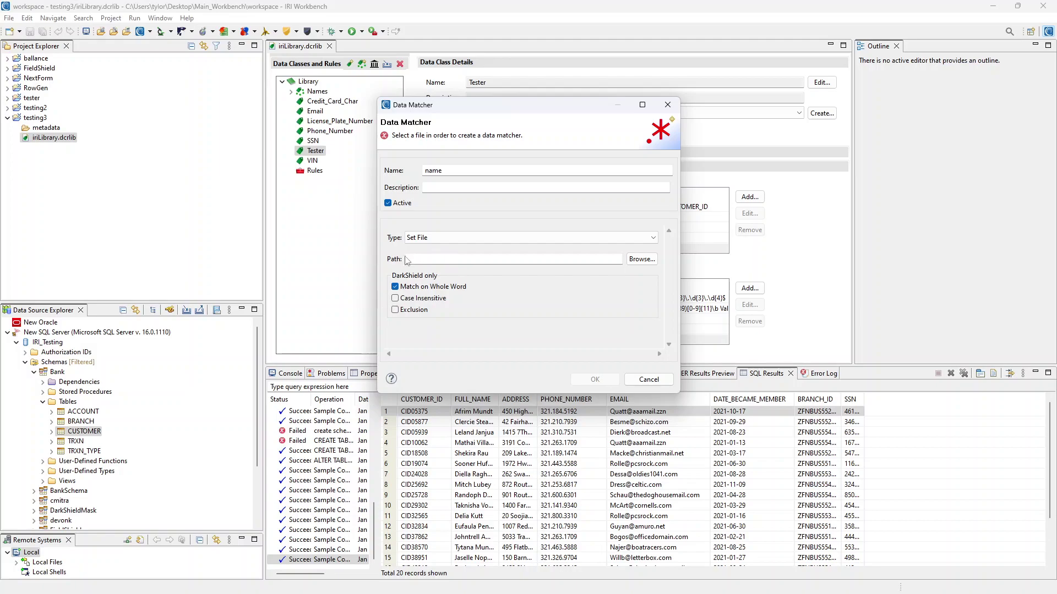
# Select sets/names/names_first.set as the matcher's set file
pyautogui.click(648, 259)
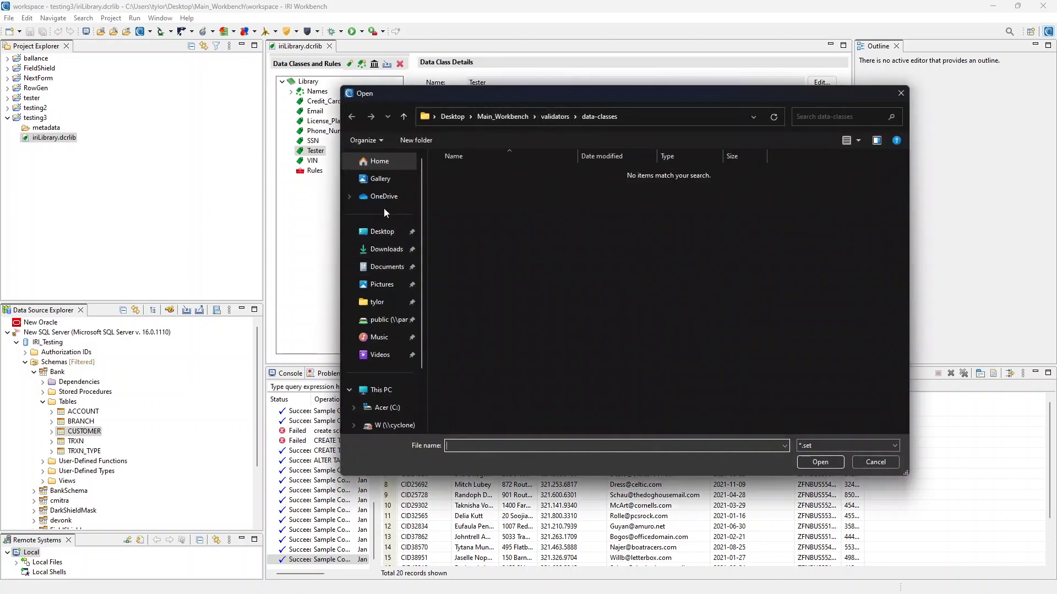
pyautogui.click(506, 117)
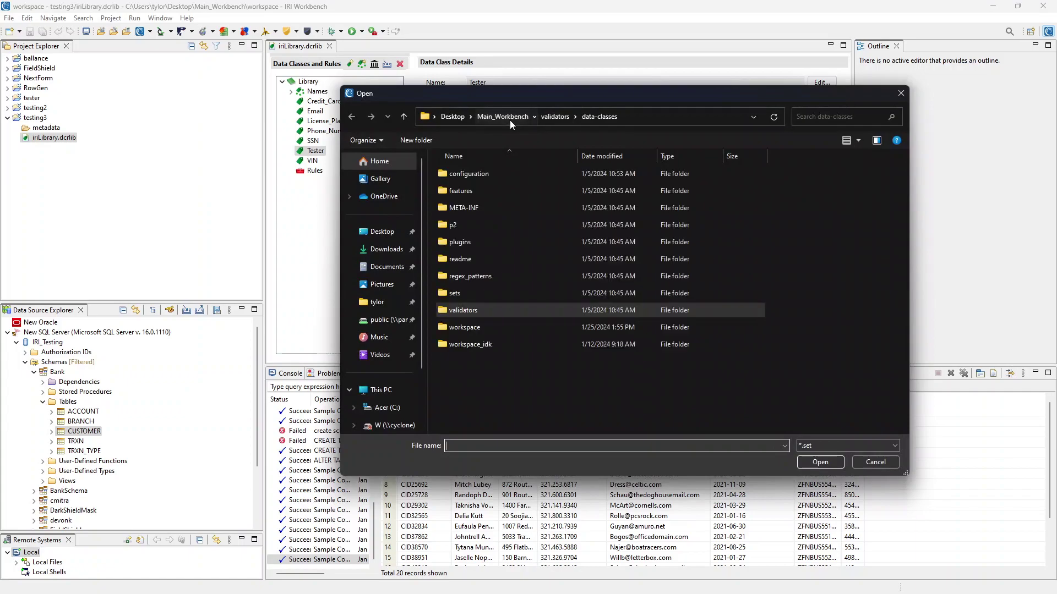
pyautogui.doubleClick(504, 294)
pyautogui.scroll(-1, 565, 332)
pyautogui.scroll(1, 596, 332)
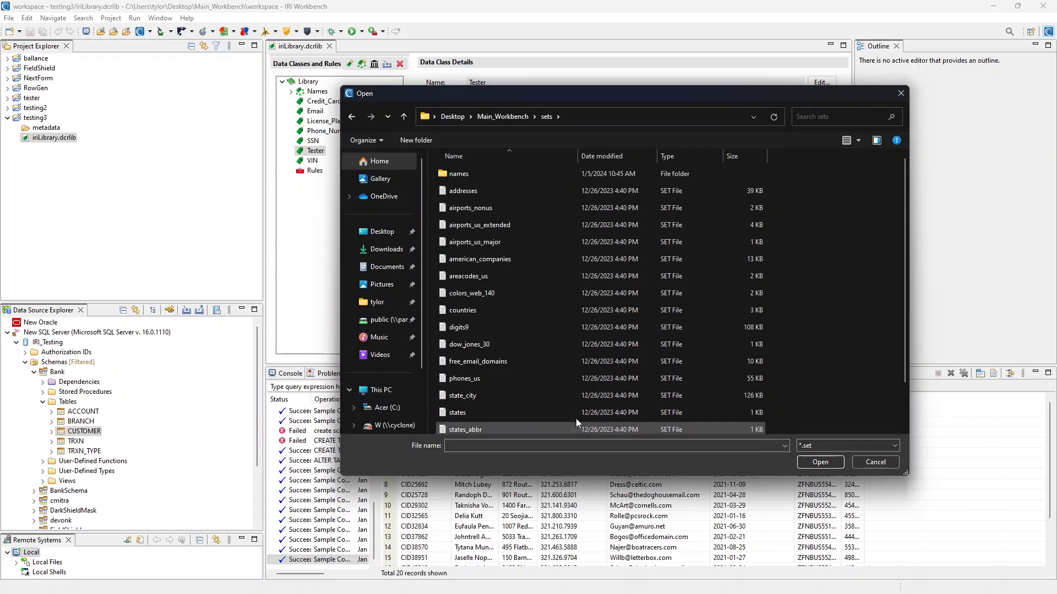
pyautogui.scroll(-1, 569, 320)
pyautogui.scroll(1, 600, 379)
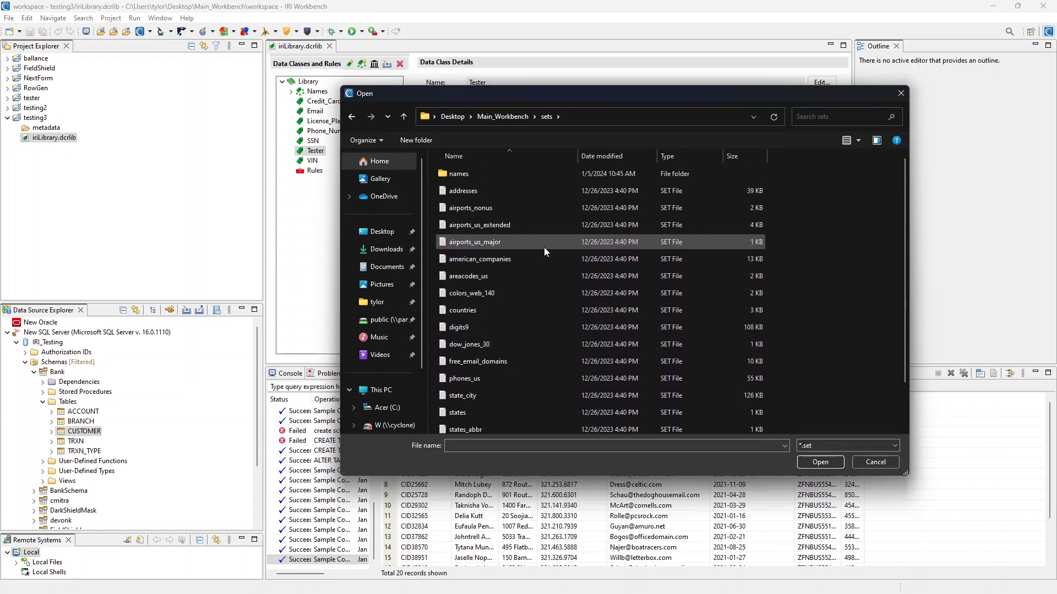
pyautogui.doubleClick(522, 179)
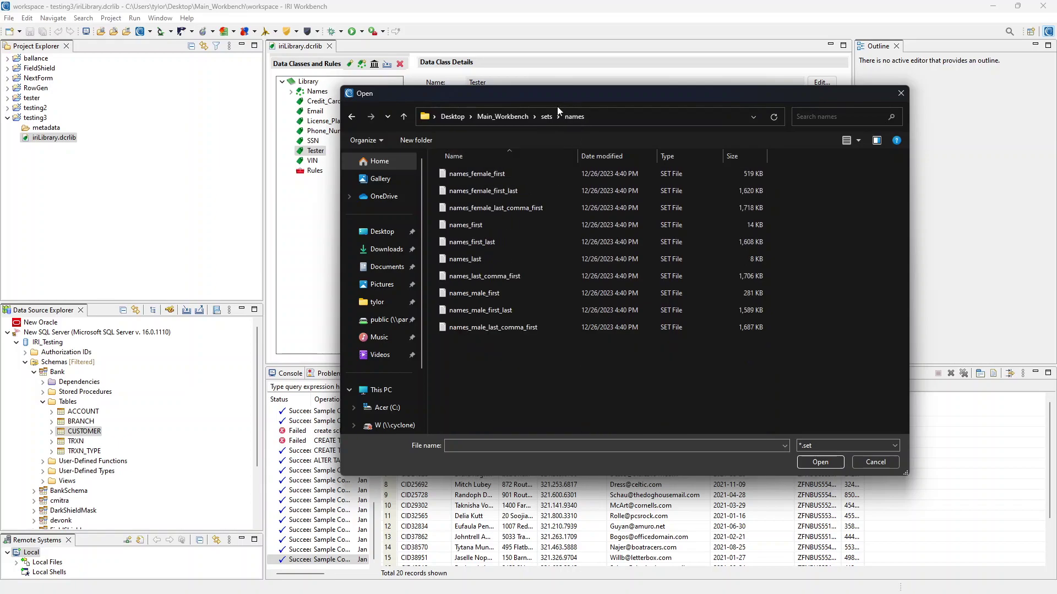
pyautogui.click(507, 225)
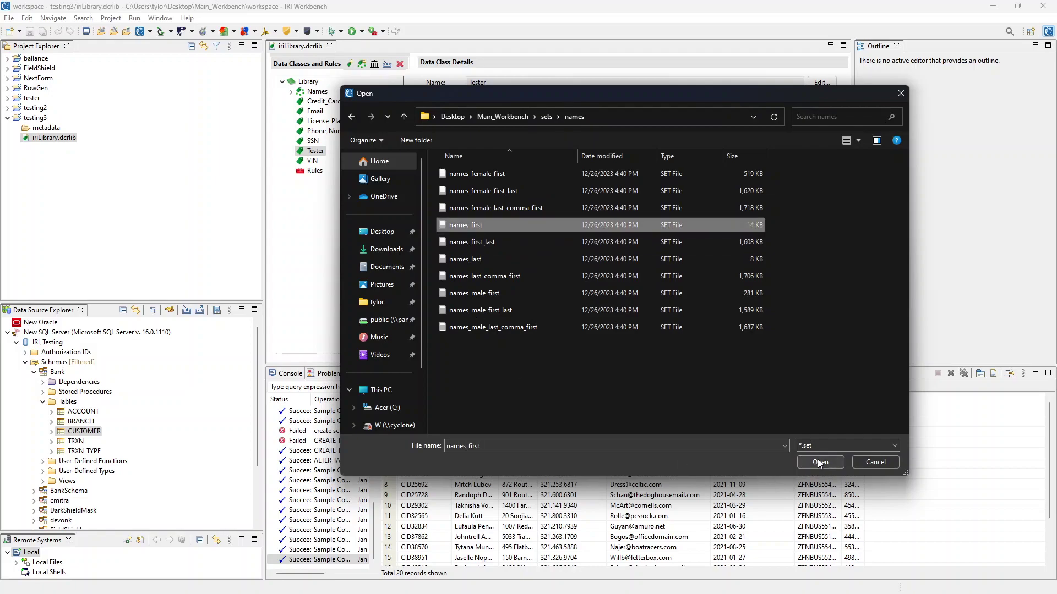
pyautogui.click(818, 462)
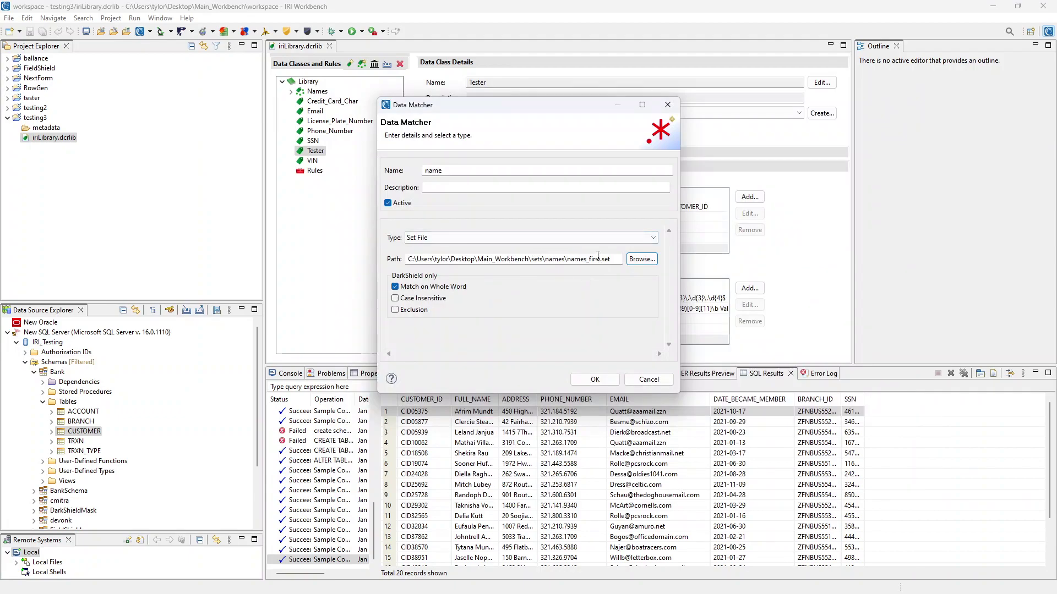
# Inspect the first names listed in names_first.set, then minimize the file window
pyautogui.moveTo(612, 258); pyautogui.dragTo(399, 248)
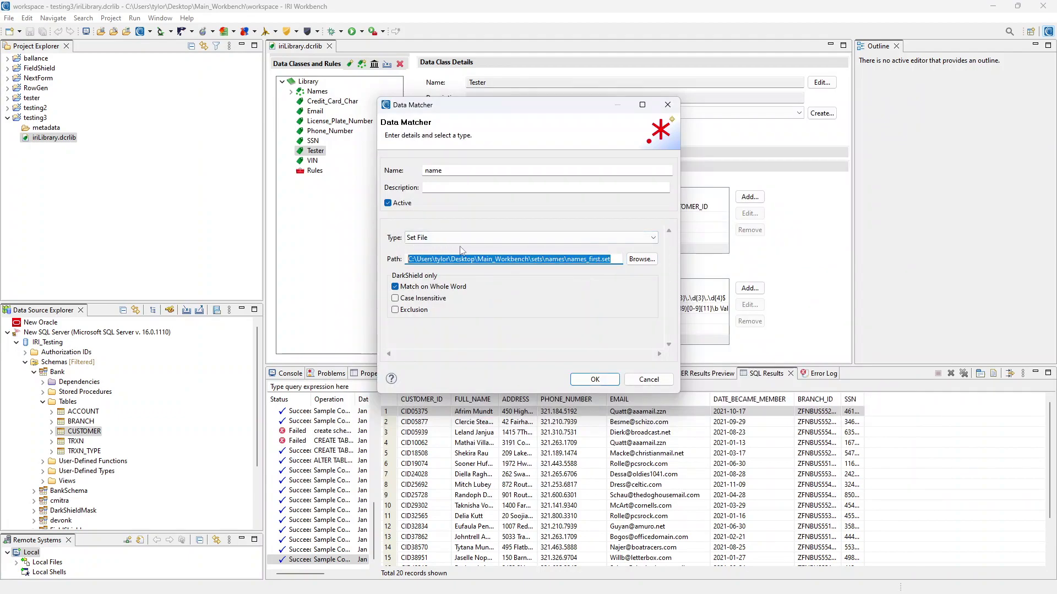
pyautogui.click(580, 259)
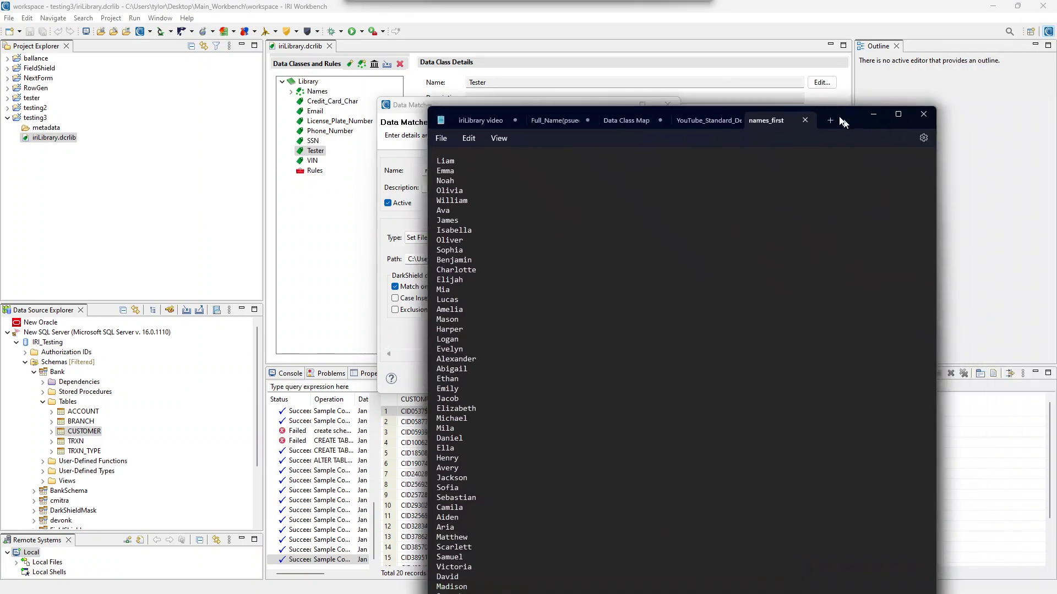
pyautogui.moveTo(829, 111); pyautogui.dragTo(765, 65)
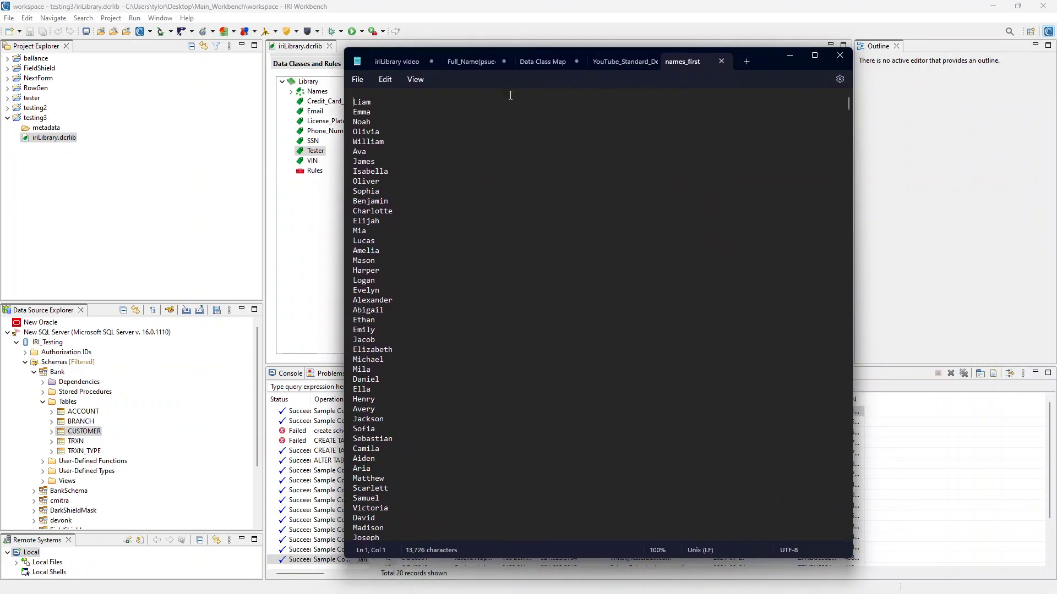
pyautogui.scroll(-6, 379, 106)
pyautogui.scroll(6, 379, 108)
pyautogui.scroll(-1, 377, 110)
pyautogui.scroll(-15, 375, 107)
pyautogui.scroll(15, 469, 325)
pyautogui.click(789, 55)
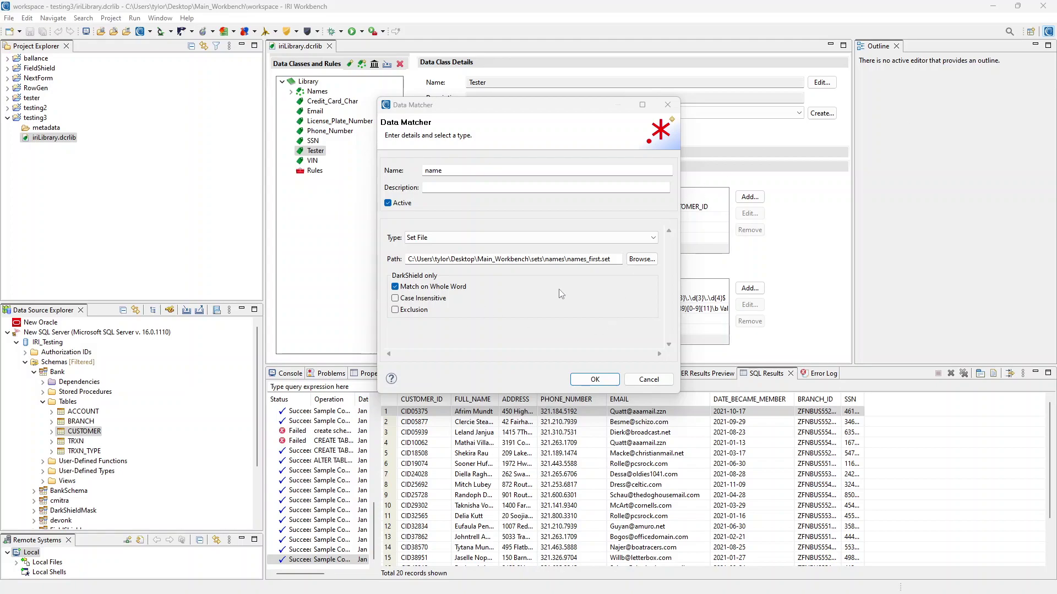
# Confirm the name FILE matcher as Tester's third data matcher
pyautogui.click(597, 380)
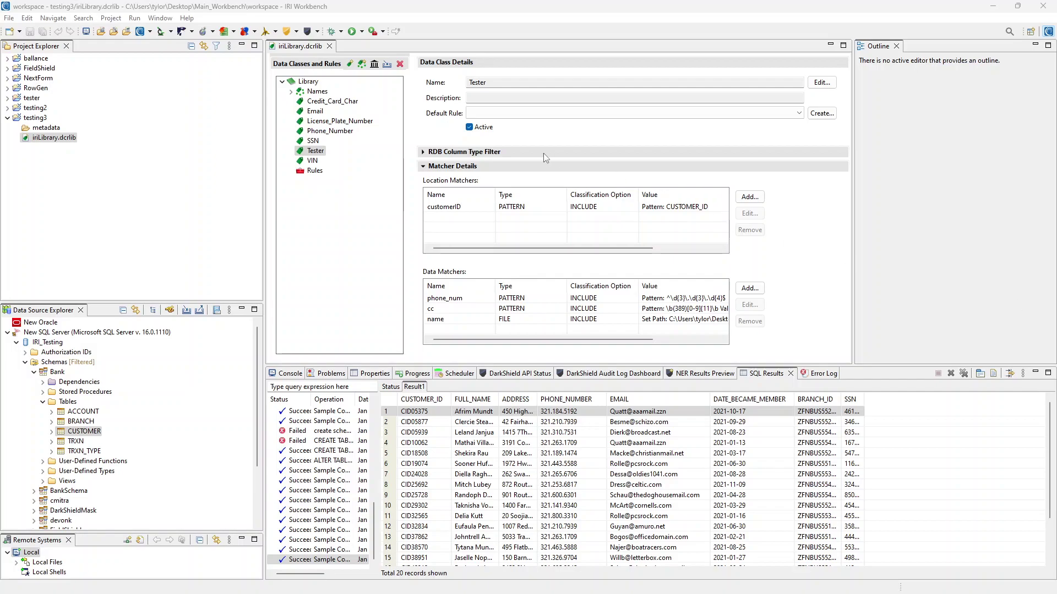
# Start a data class group named test and try out the Commercial level checkboxes
pyautogui.click(361, 64)
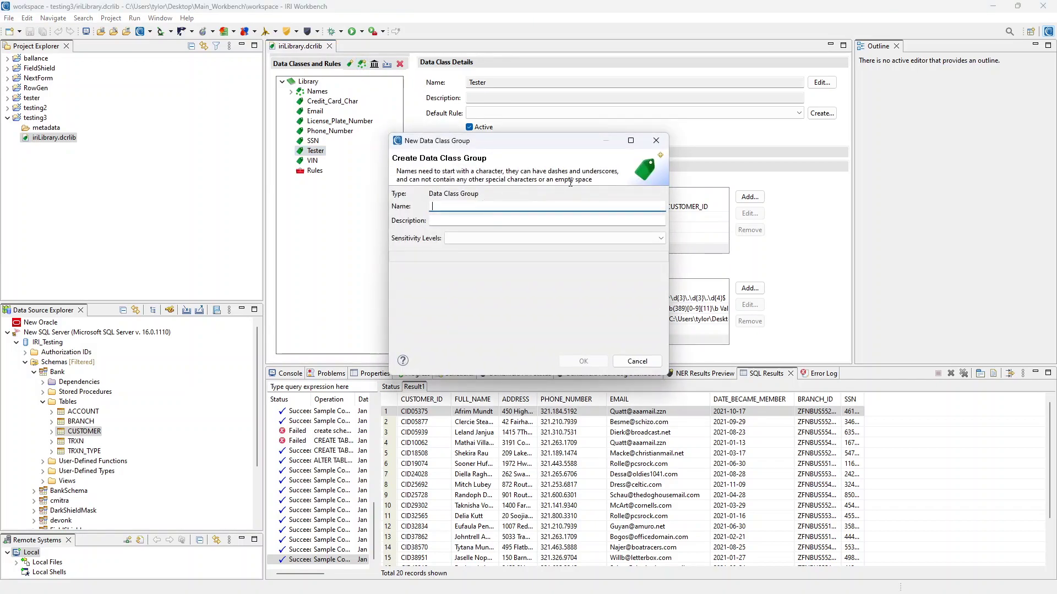
pyautogui.write('test')
pyautogui.click(559, 240)
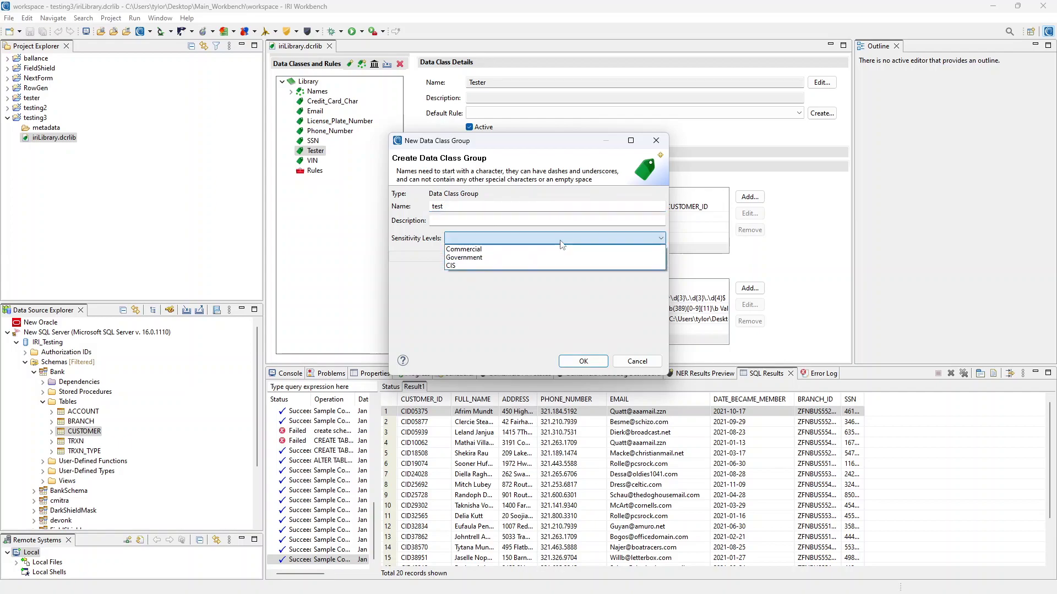
pyautogui.click(493, 247)
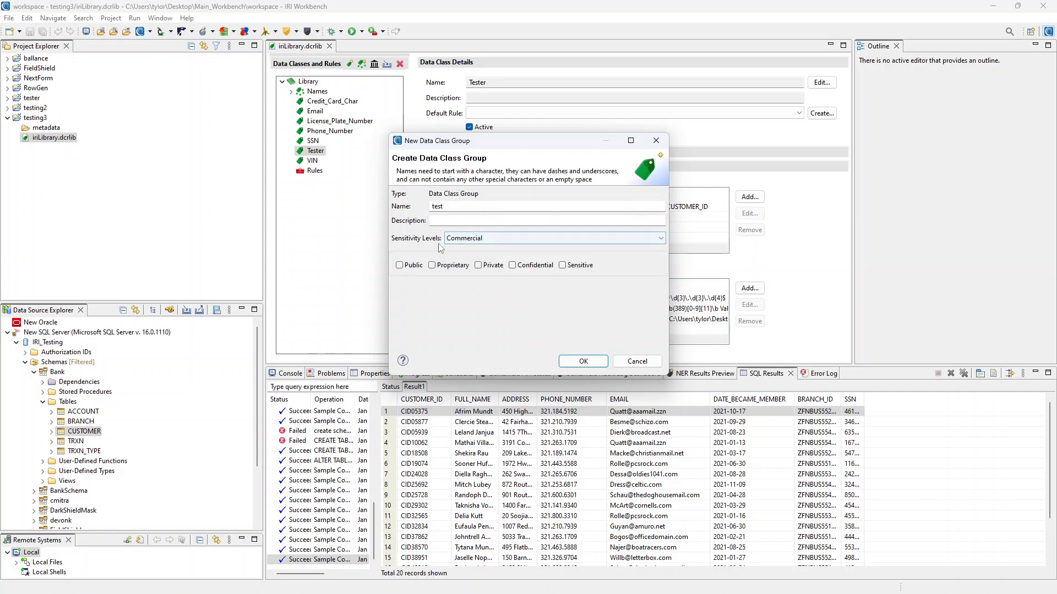
pyautogui.click(399, 266)
pyautogui.click(432, 265)
pyautogui.click(478, 266)
pyautogui.click(513, 265)
pyautogui.click(561, 266)
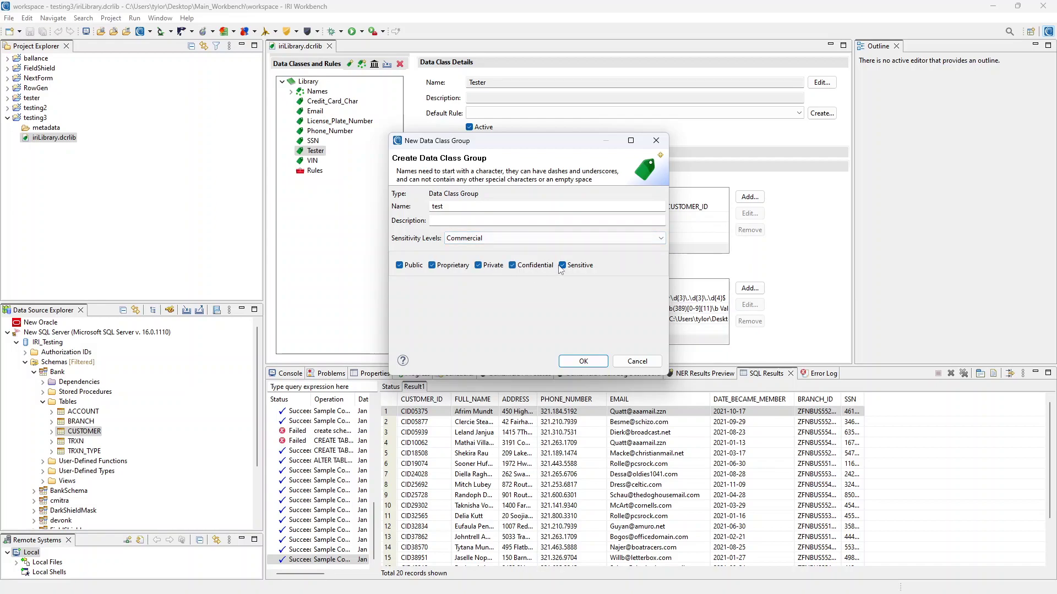
pyautogui.click(562, 265)
pyautogui.click(512, 265)
pyautogui.click(478, 265)
pyautogui.click(432, 266)
# Compare Government and CIS schemes, then create test with Commercial levels Public, Proprietary, Private, Confidential
pyautogui.click(530, 238)
pyautogui.click(454, 249)
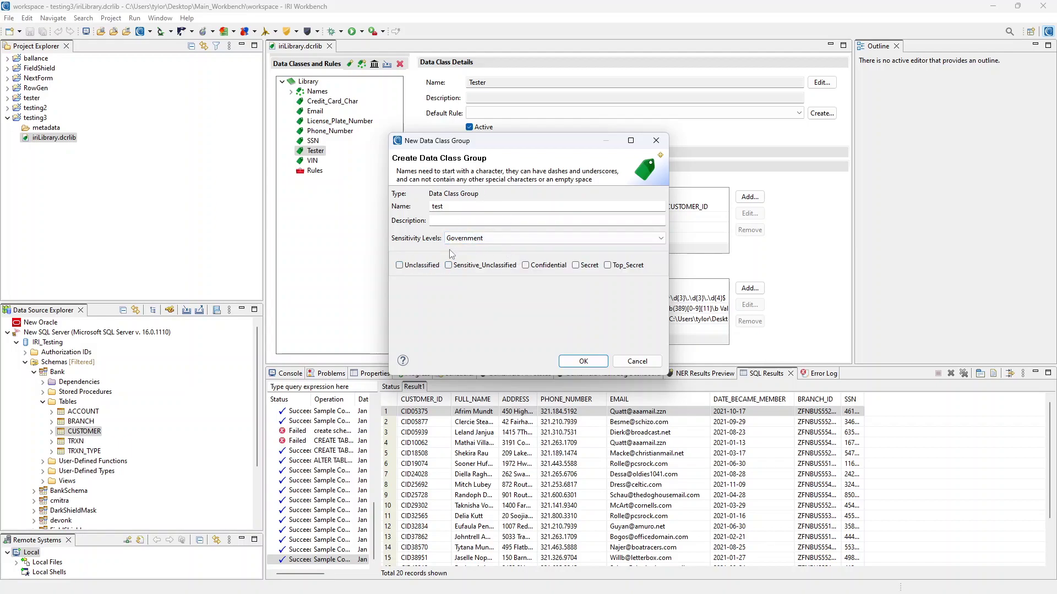
pyautogui.click(484, 238)
pyautogui.click(482, 265)
pyautogui.click(505, 242)
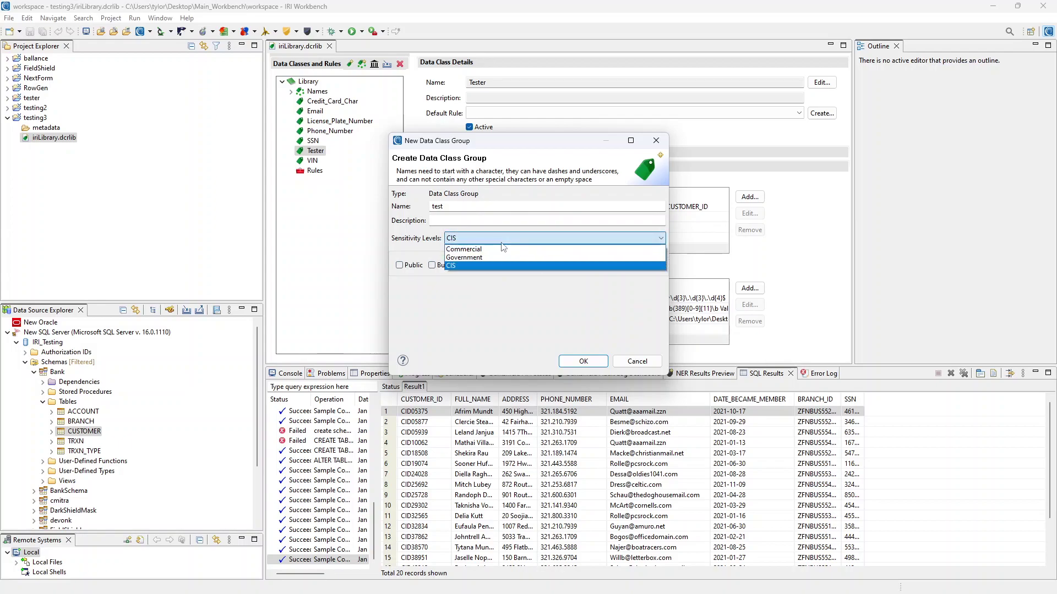
pyautogui.click(526, 250)
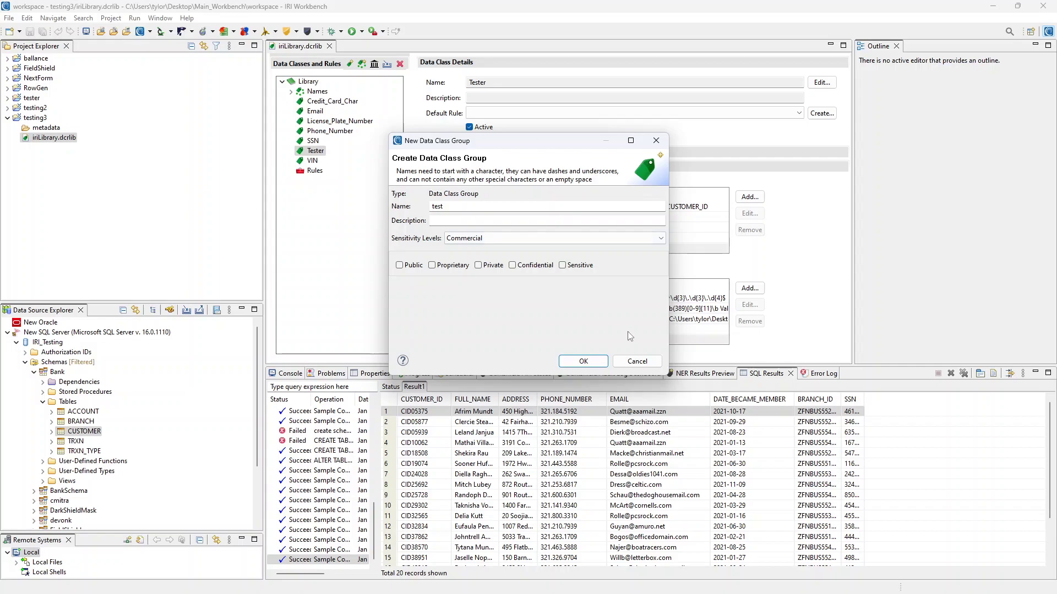
pyautogui.click(399, 266)
pyautogui.click(432, 266)
pyautogui.click(478, 266)
pyautogui.click(512, 266)
pyautogui.click(583, 361)
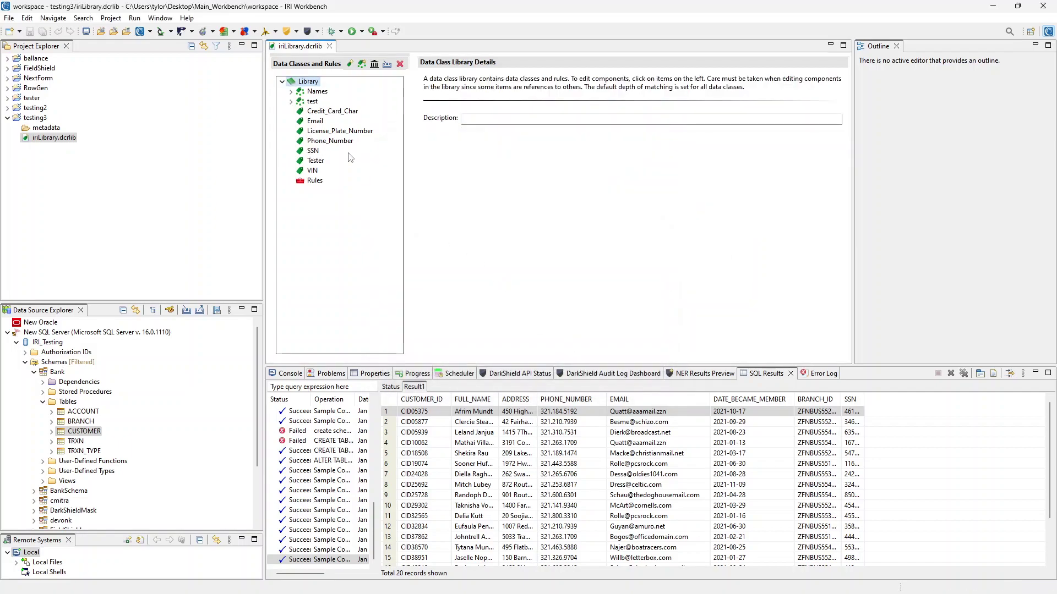
# Check the test group's details, leaving its default rule blank
pyautogui.click(311, 101)
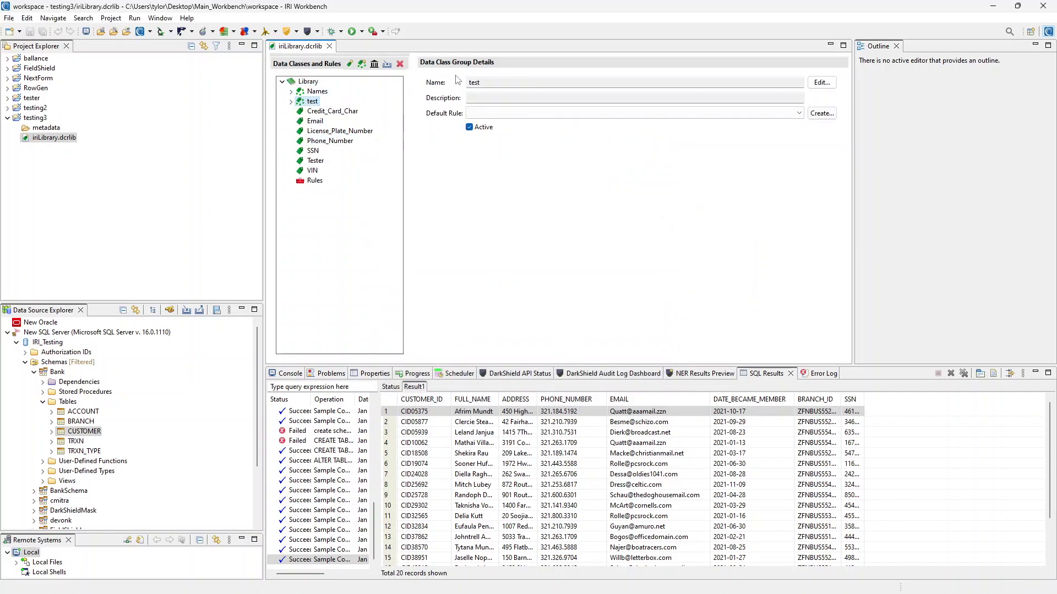
pyautogui.click(536, 114)
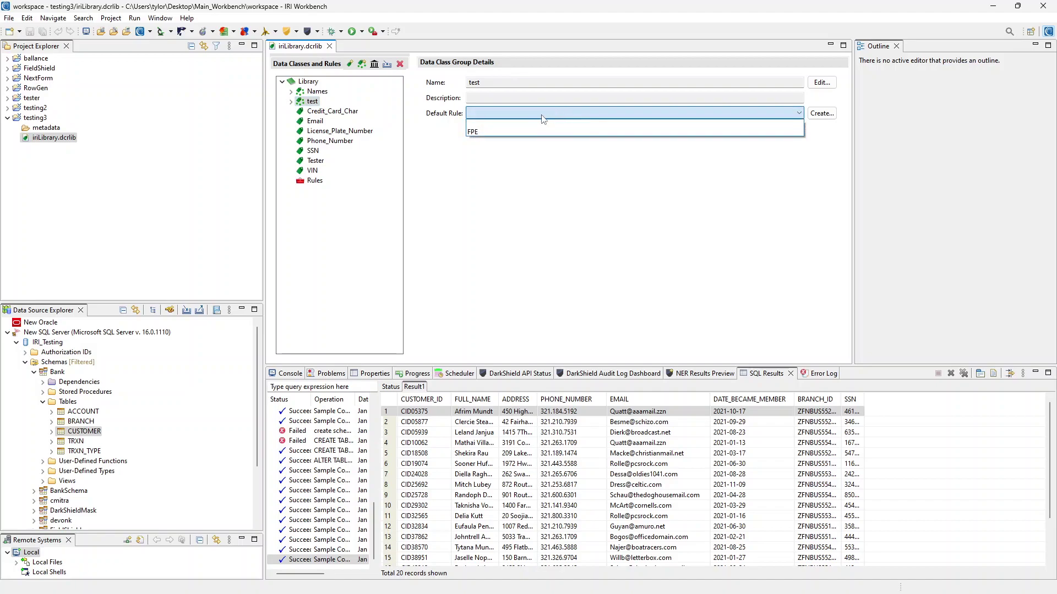
pyautogui.click(535, 113)
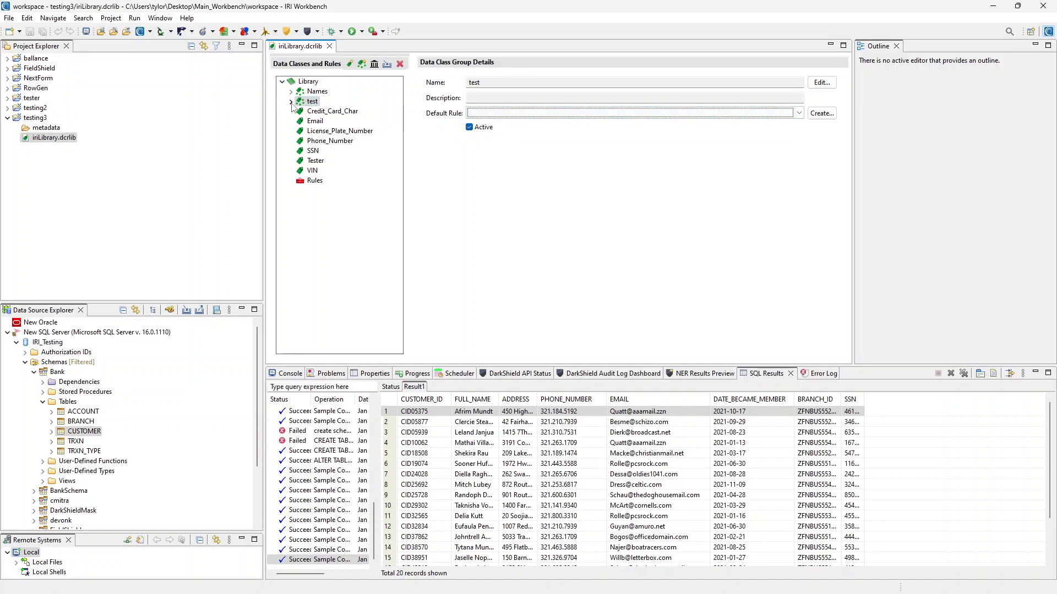
# Step through test's Public to Sensitive classes, then show the VIN data class details
pyautogui.click(291, 101)
pyautogui.click(325, 111)
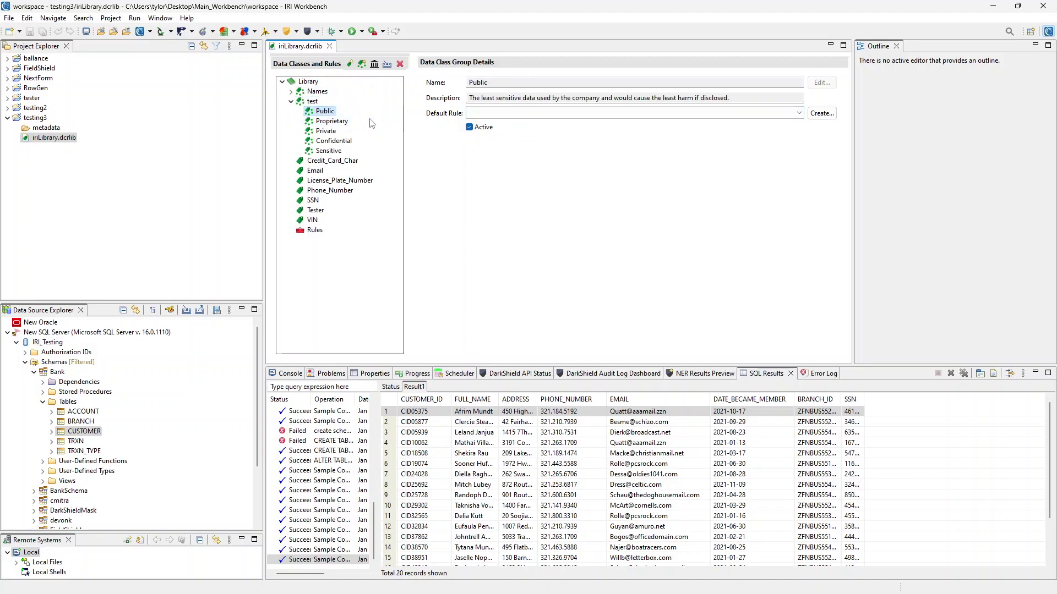
pyautogui.press('Down')
pyautogui.press('Down')
pyautogui.press('Down')
pyautogui.press('Down')
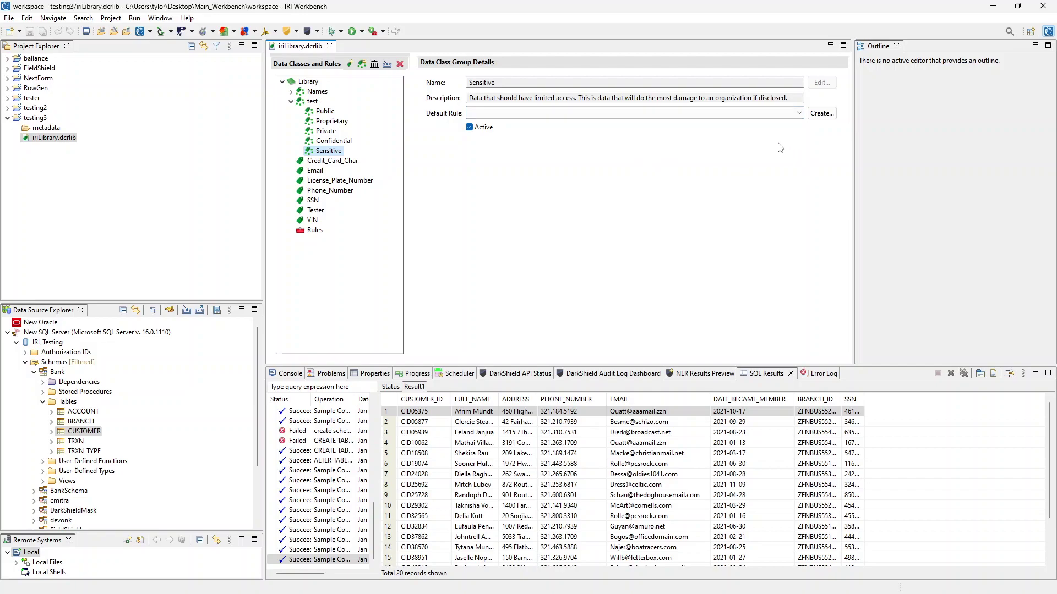
pyautogui.click(291, 101)
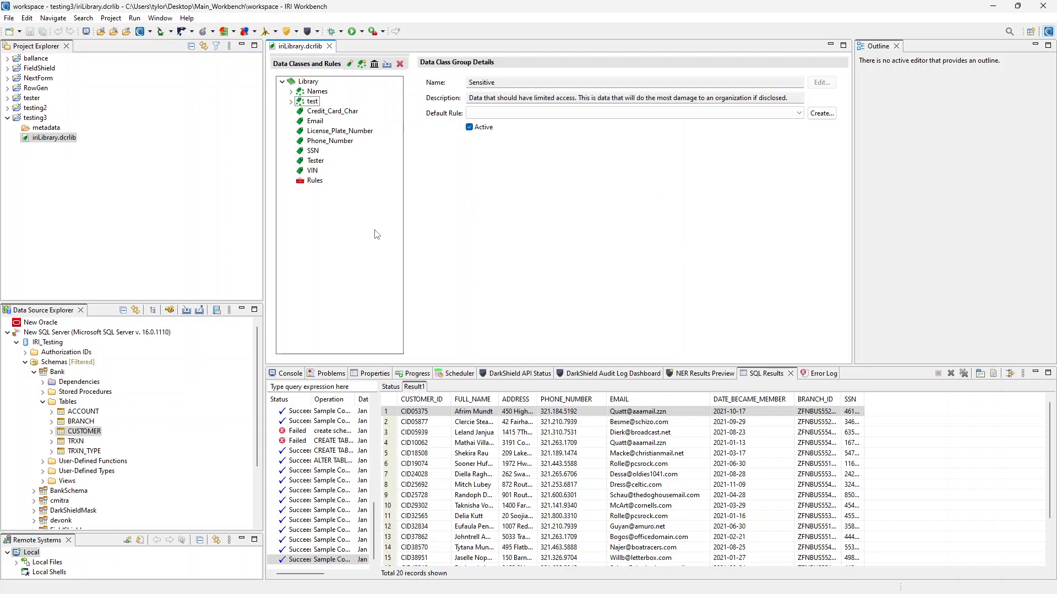
pyautogui.click(327, 169)
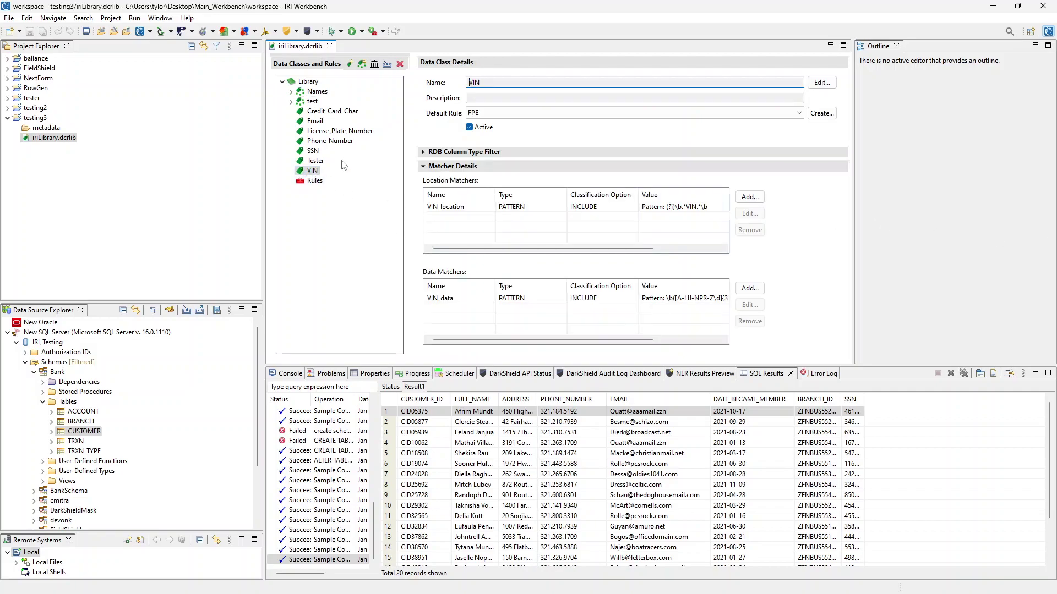